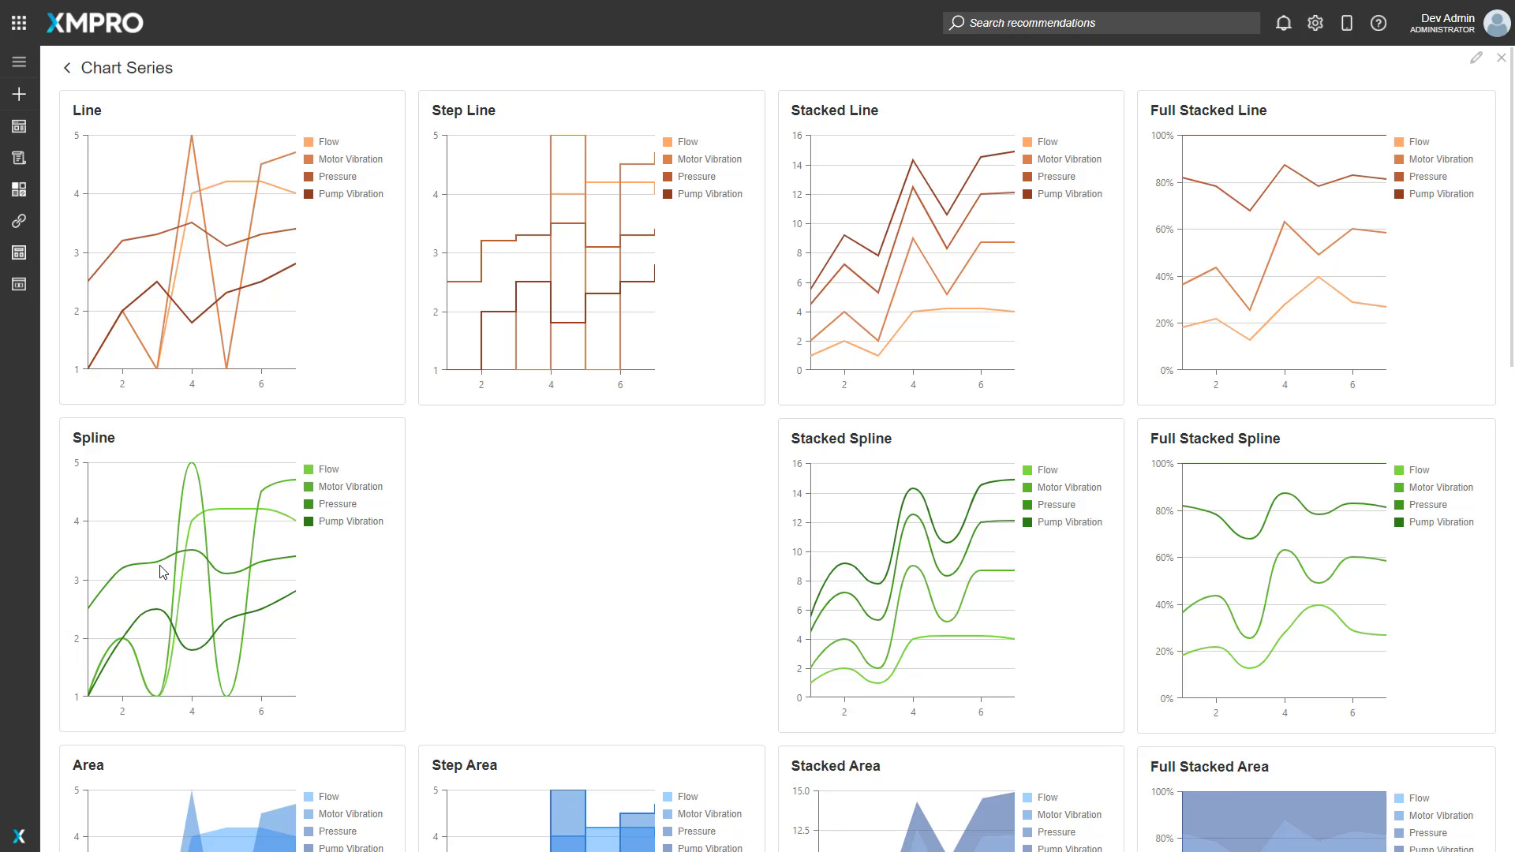
- Look through the Chart Series page from the Line chart down to the Scatter, Bubble, Range Area and Range Bar charts
{"action": "scroll", "coordinate": [282, 584], "scroll_direction": "down", "scroll_amount": 3}
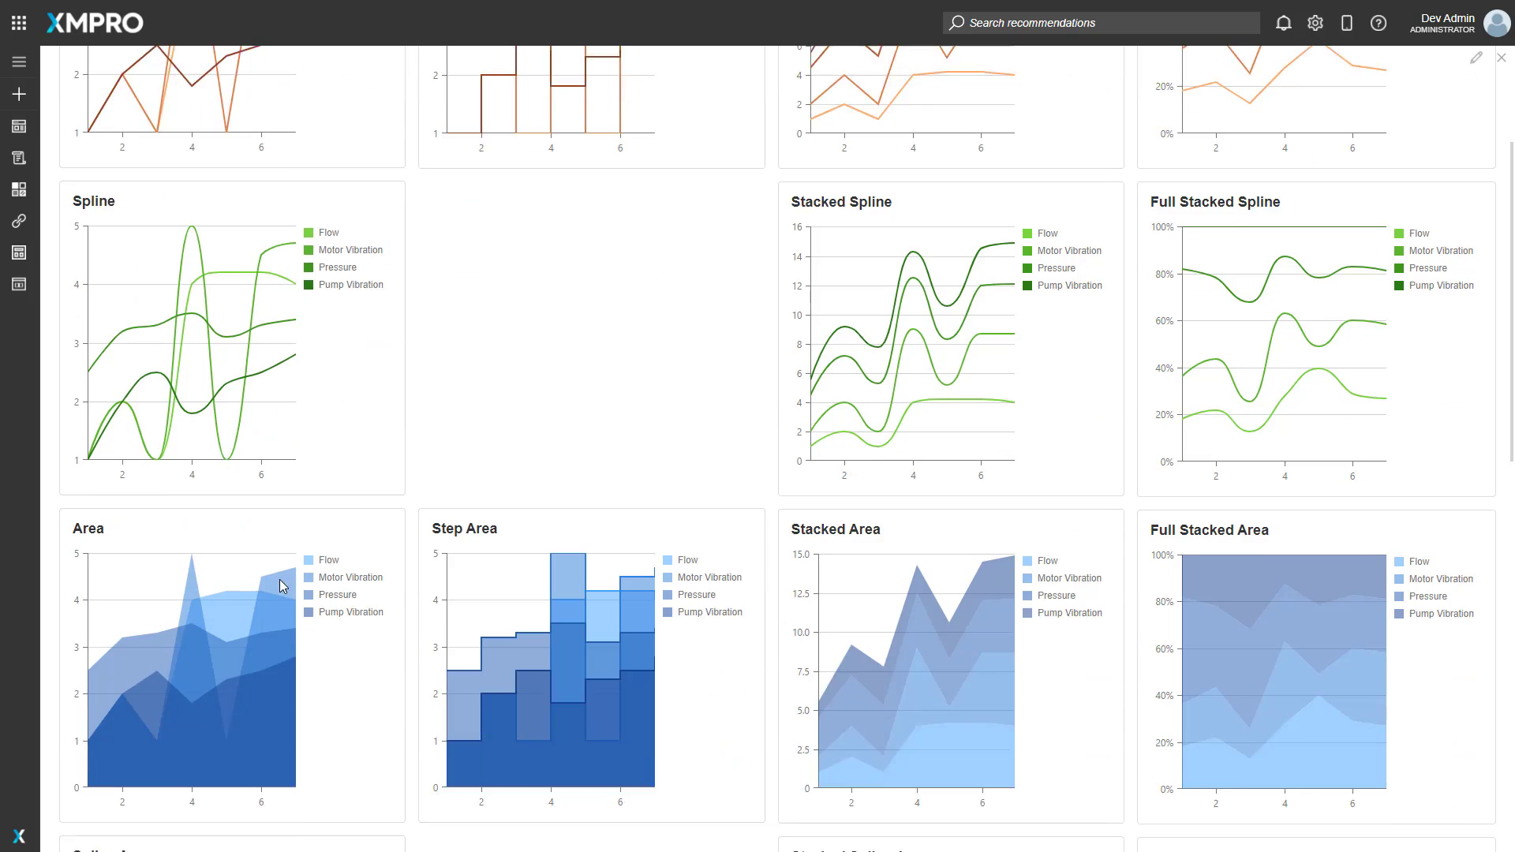
{"action": "scroll", "coordinate": [282, 586], "scroll_direction": "down", "scroll_amount": 2}
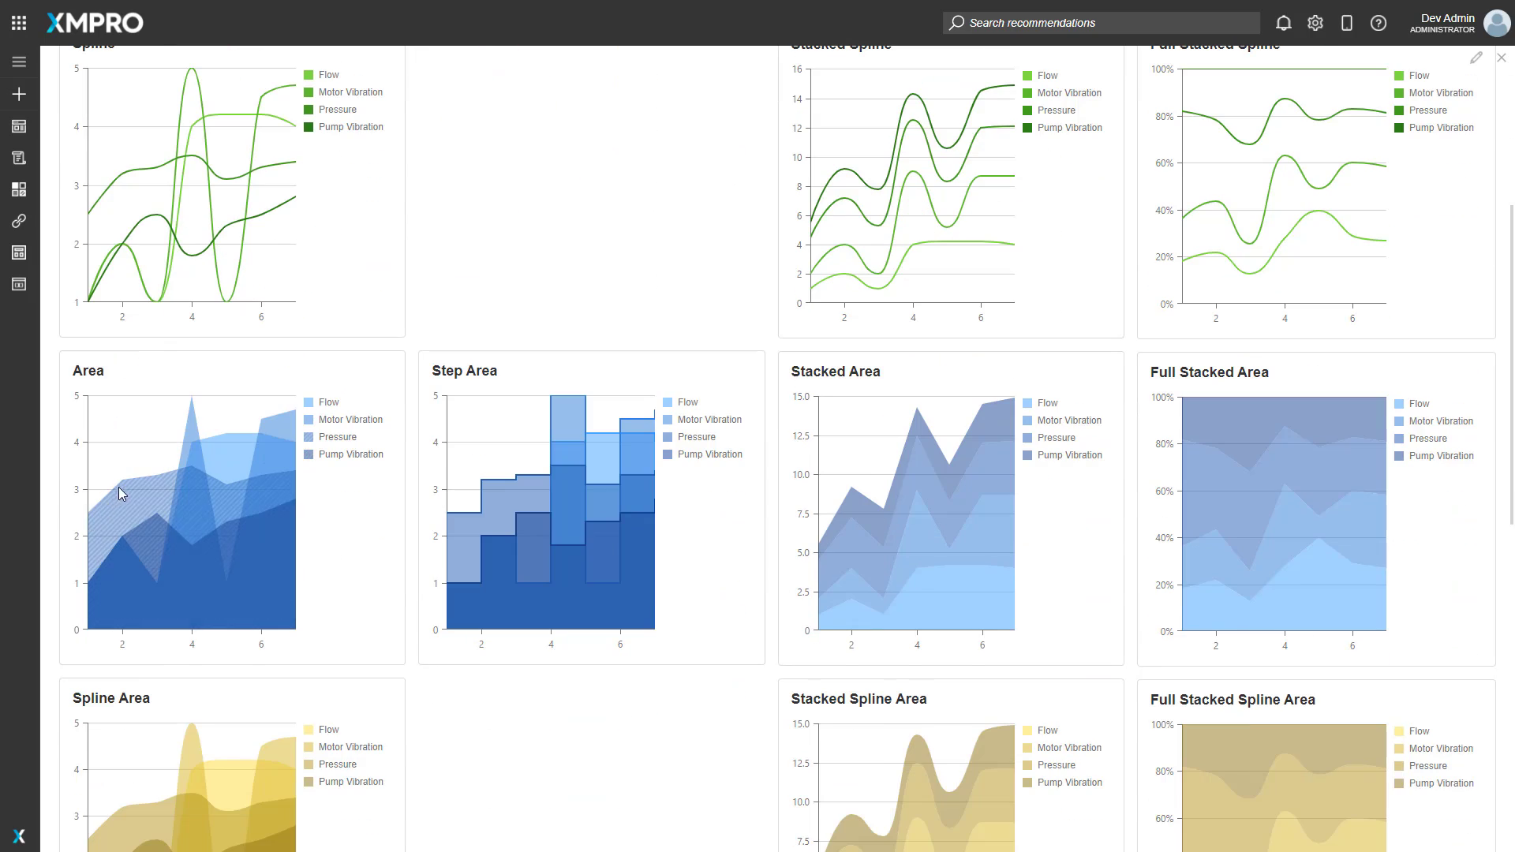
{"action": "scroll", "coordinate": [158, 537], "scroll_direction": "down", "scroll_amount": 3}
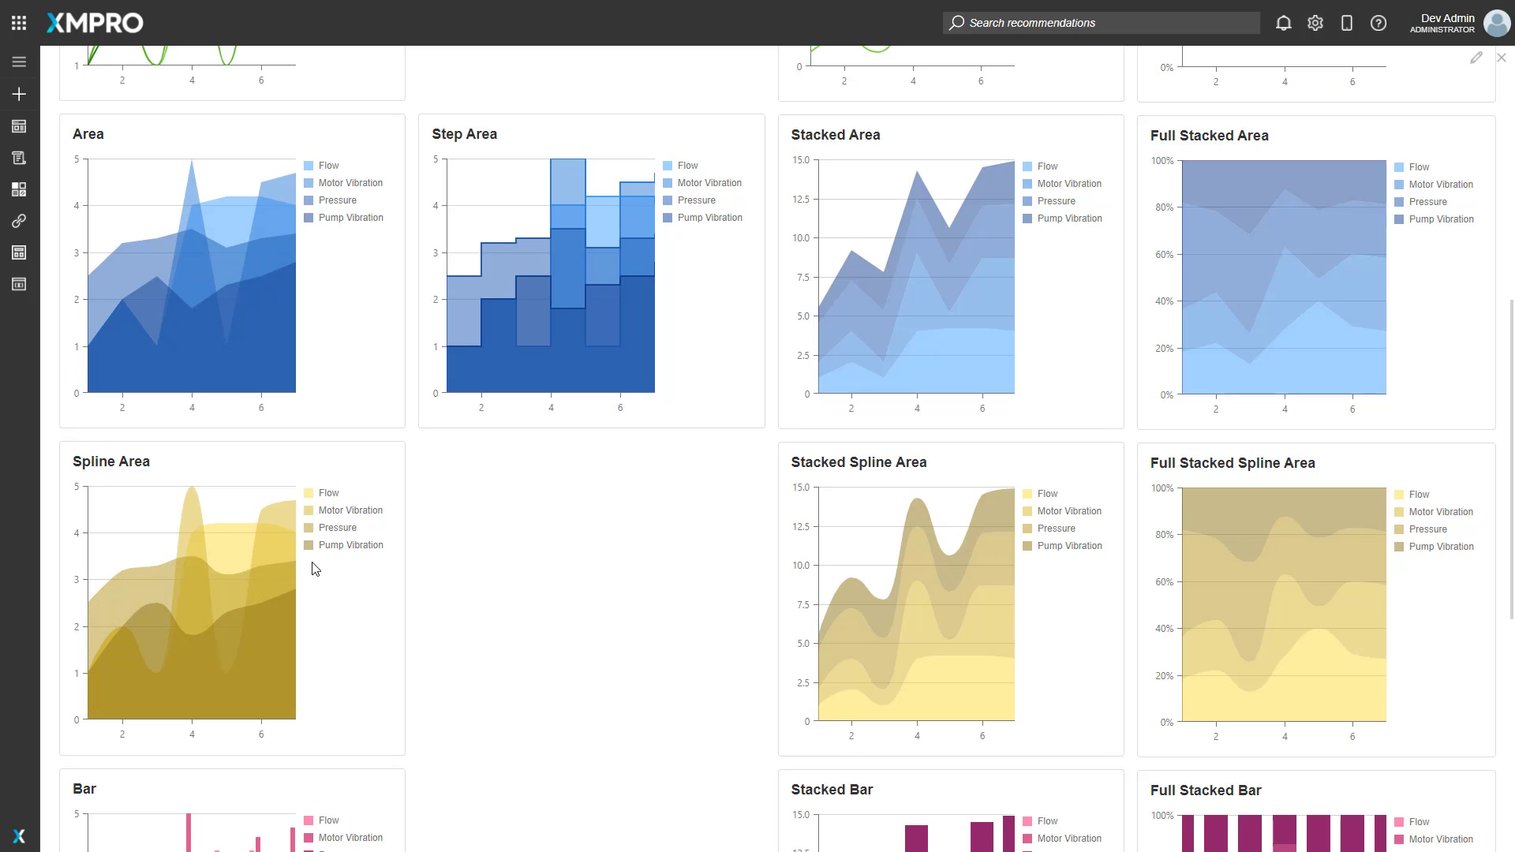
{"action": "scroll", "coordinate": [439, 561], "scroll_direction": "down", "scroll_amount": 4}
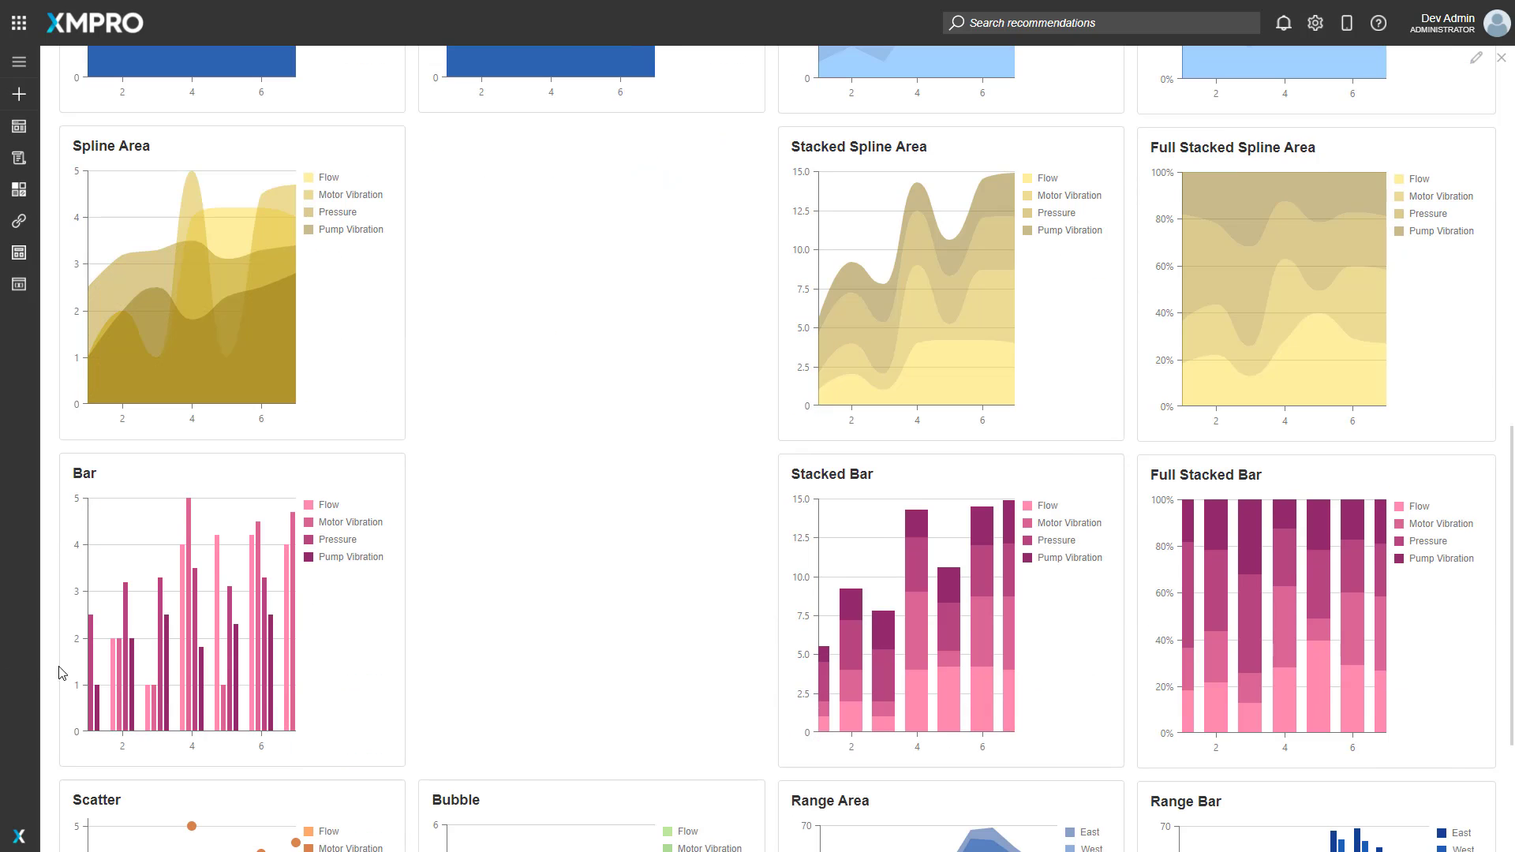
{"action": "scroll", "coordinate": [267, 679], "scroll_direction": "down", "scroll_amount": 3}
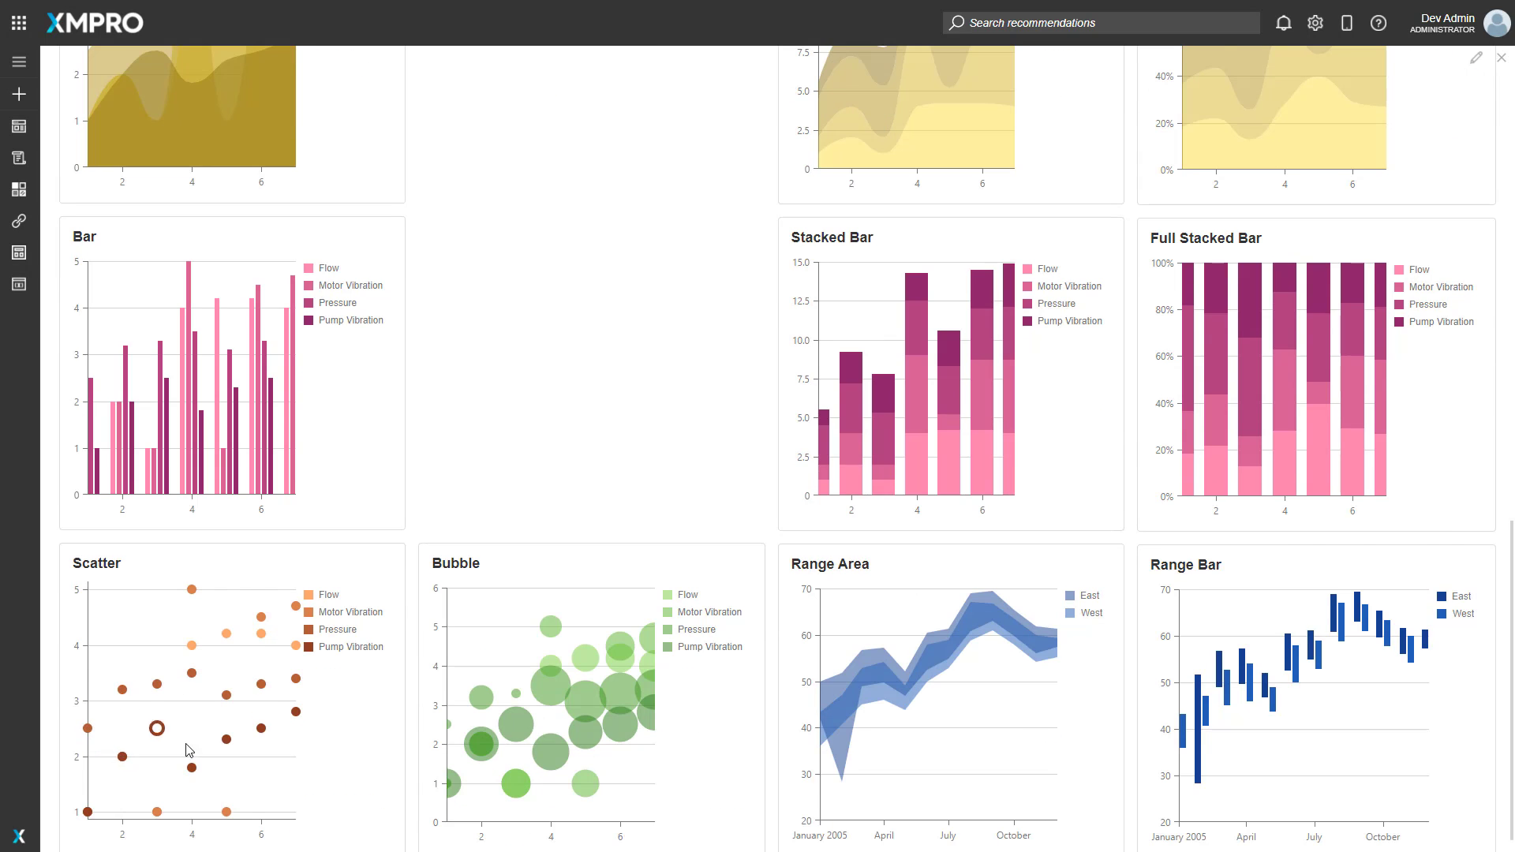
{"action": "scroll", "coordinate": [253, 686], "scroll_direction": "down", "scroll_amount": 1}
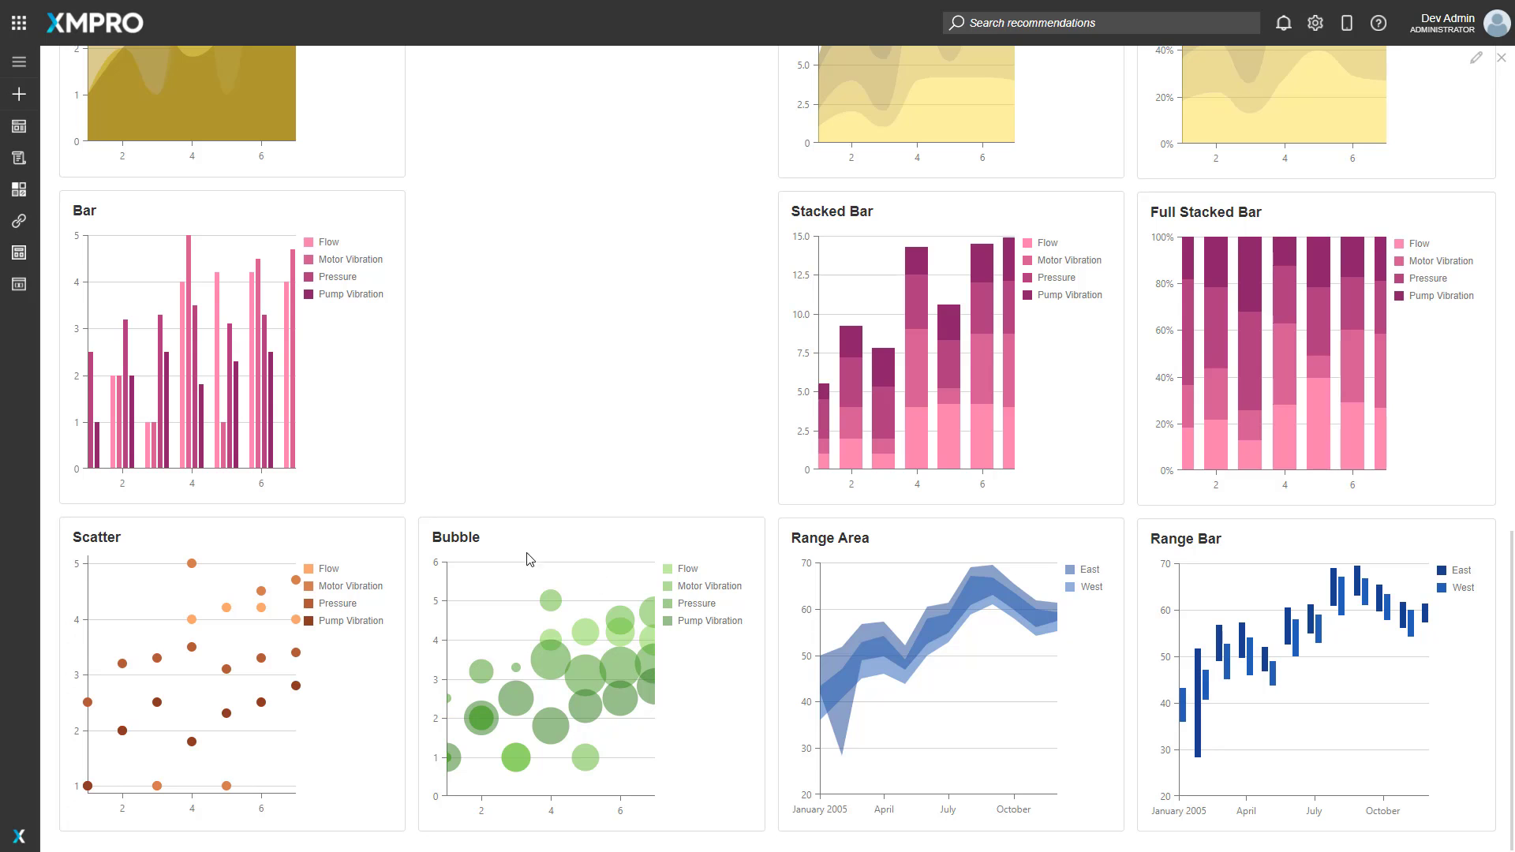
- Compare the Step Line and Step Area charts with the other chart types on the page
{"action": "scroll", "coordinate": [440, 129], "scroll_direction": "up", "scroll_amount": 10}
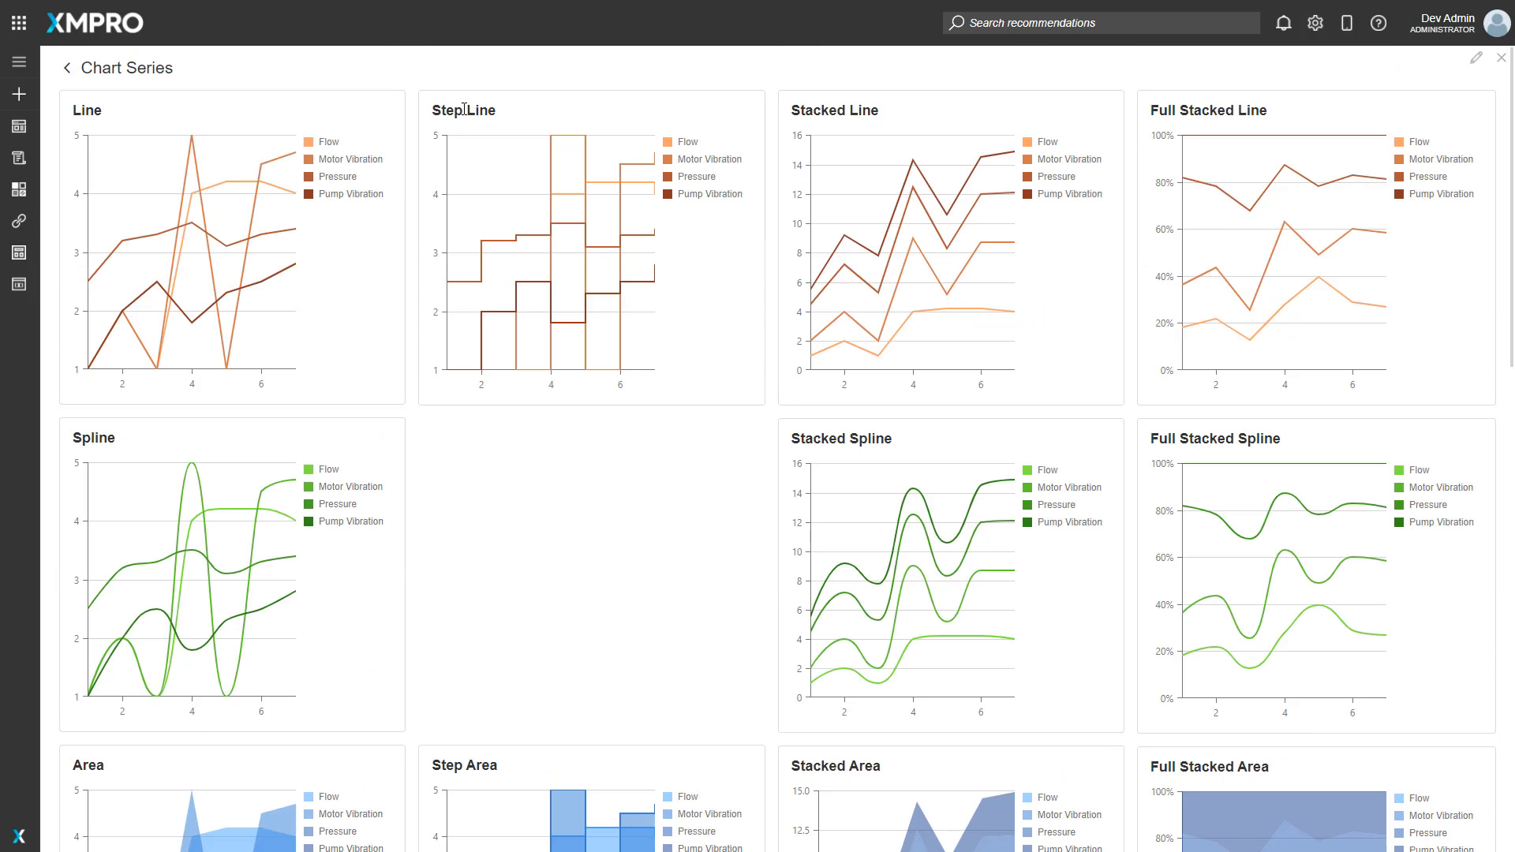
{"action": "scroll", "coordinate": [507, 250], "scroll_direction": "down", "scroll_amount": 4}
{"action": "scroll", "coordinate": [531, 429], "scroll_direction": "up", "scroll_amount": 4}
{"action": "scroll", "coordinate": [506, 442], "scroll_direction": "down", "scroll_amount": 15}
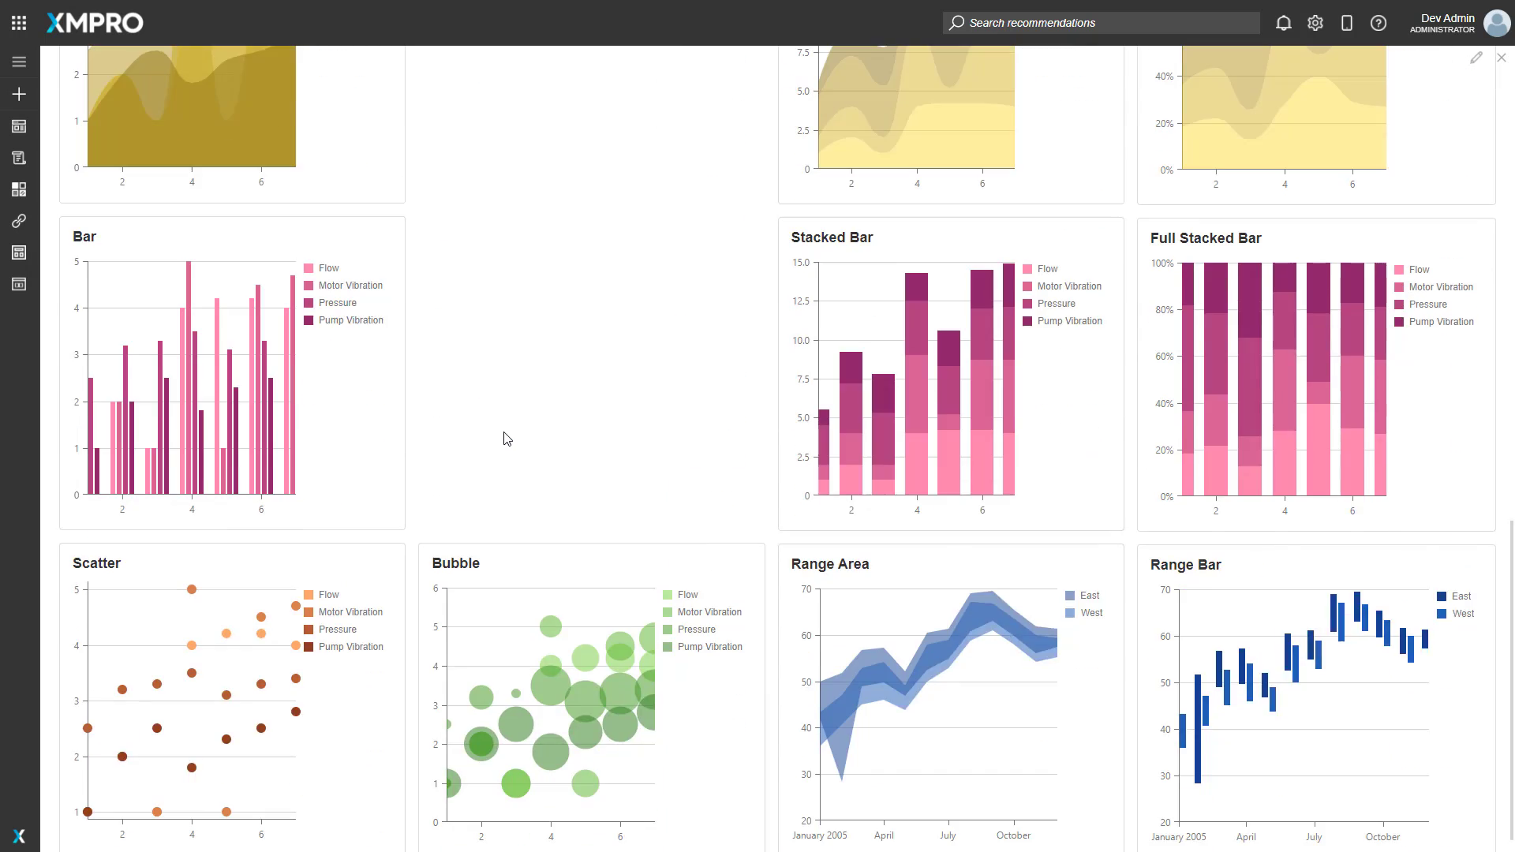
{"action": "scroll", "coordinate": [505, 442], "scroll_direction": "up", "scroll_amount": 5}
{"action": "scroll", "coordinate": [473, 418], "scroll_direction": "up", "scroll_amount": 10}
{"action": "scroll", "coordinate": [450, 316], "scroll_direction": "down", "scroll_amount": 2}
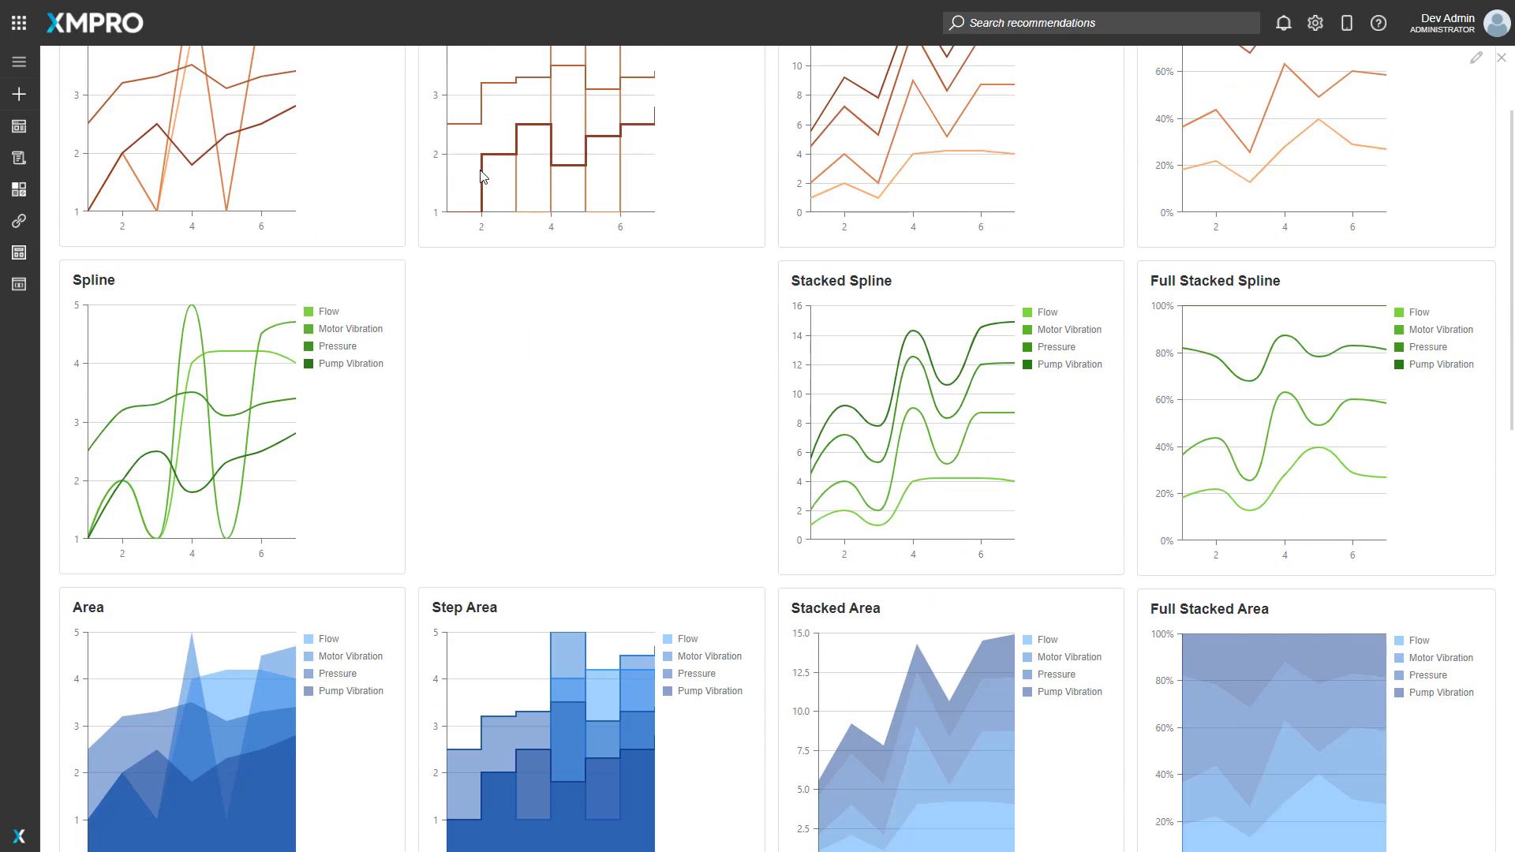
- Examine the stacked and full stacked variants of the line, spline, area, spline area and bar charts
{"action": "scroll", "coordinate": [770, 103], "scroll_direction": "up", "scroll_amount": 2}
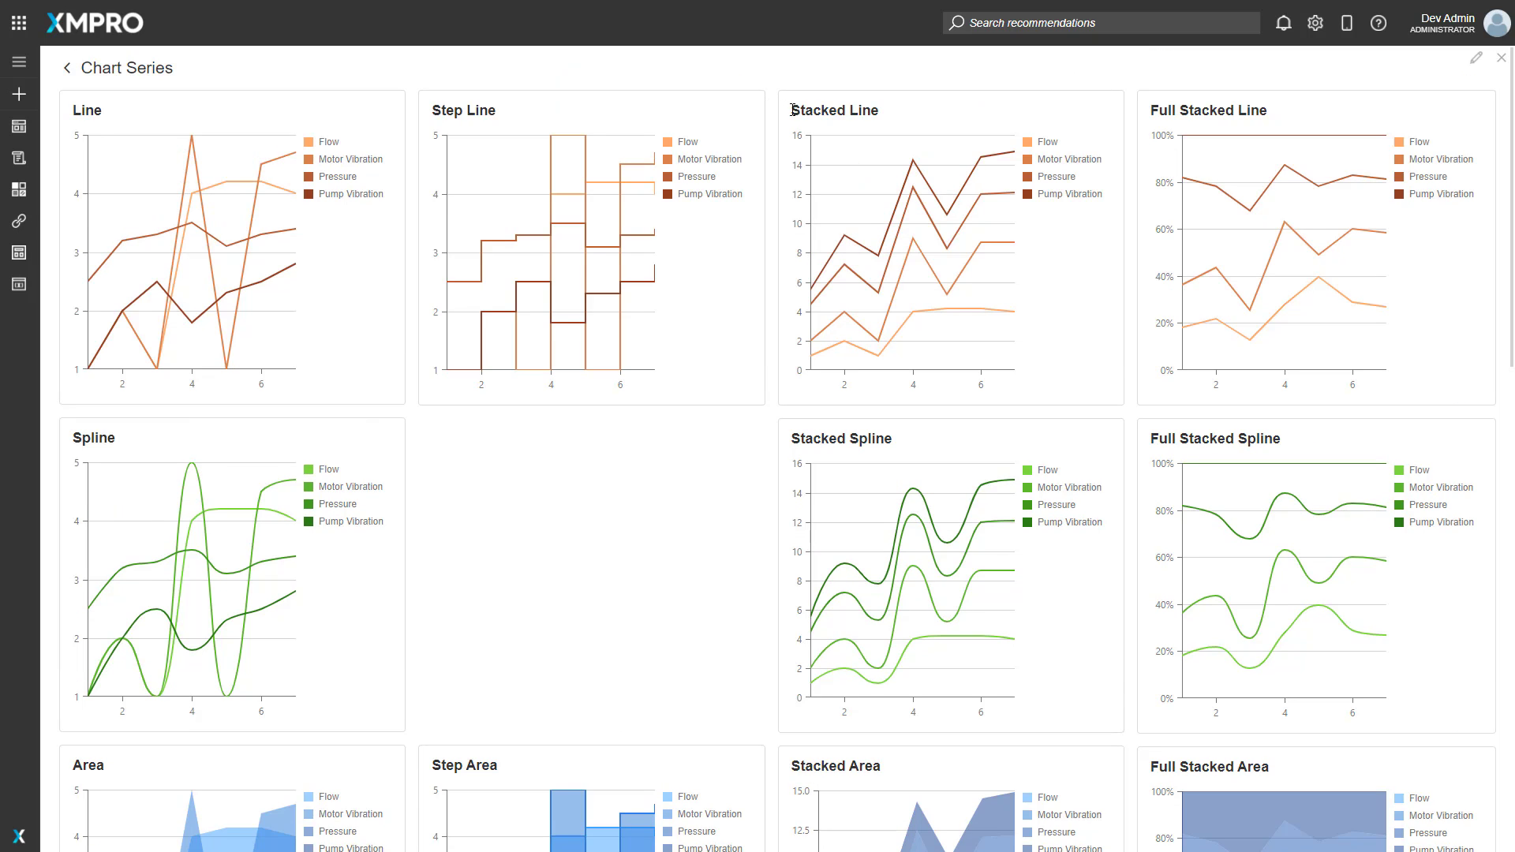
{"action": "scroll", "coordinate": [756, 416], "scroll_direction": "down", "scroll_amount": 8}
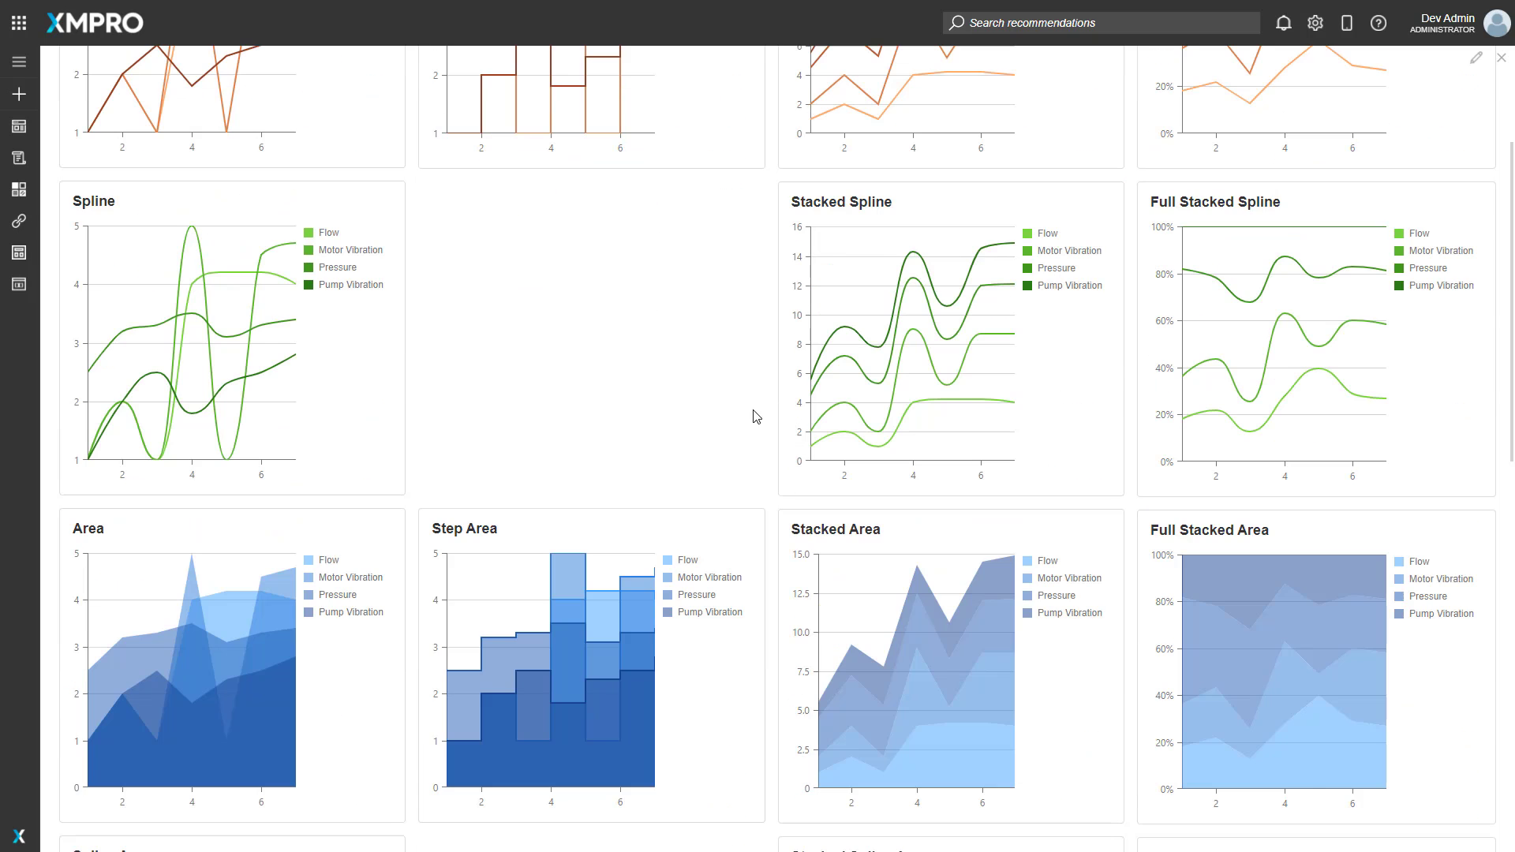
{"action": "scroll", "coordinate": [760, 414], "scroll_direction": "down", "scroll_amount": 2}
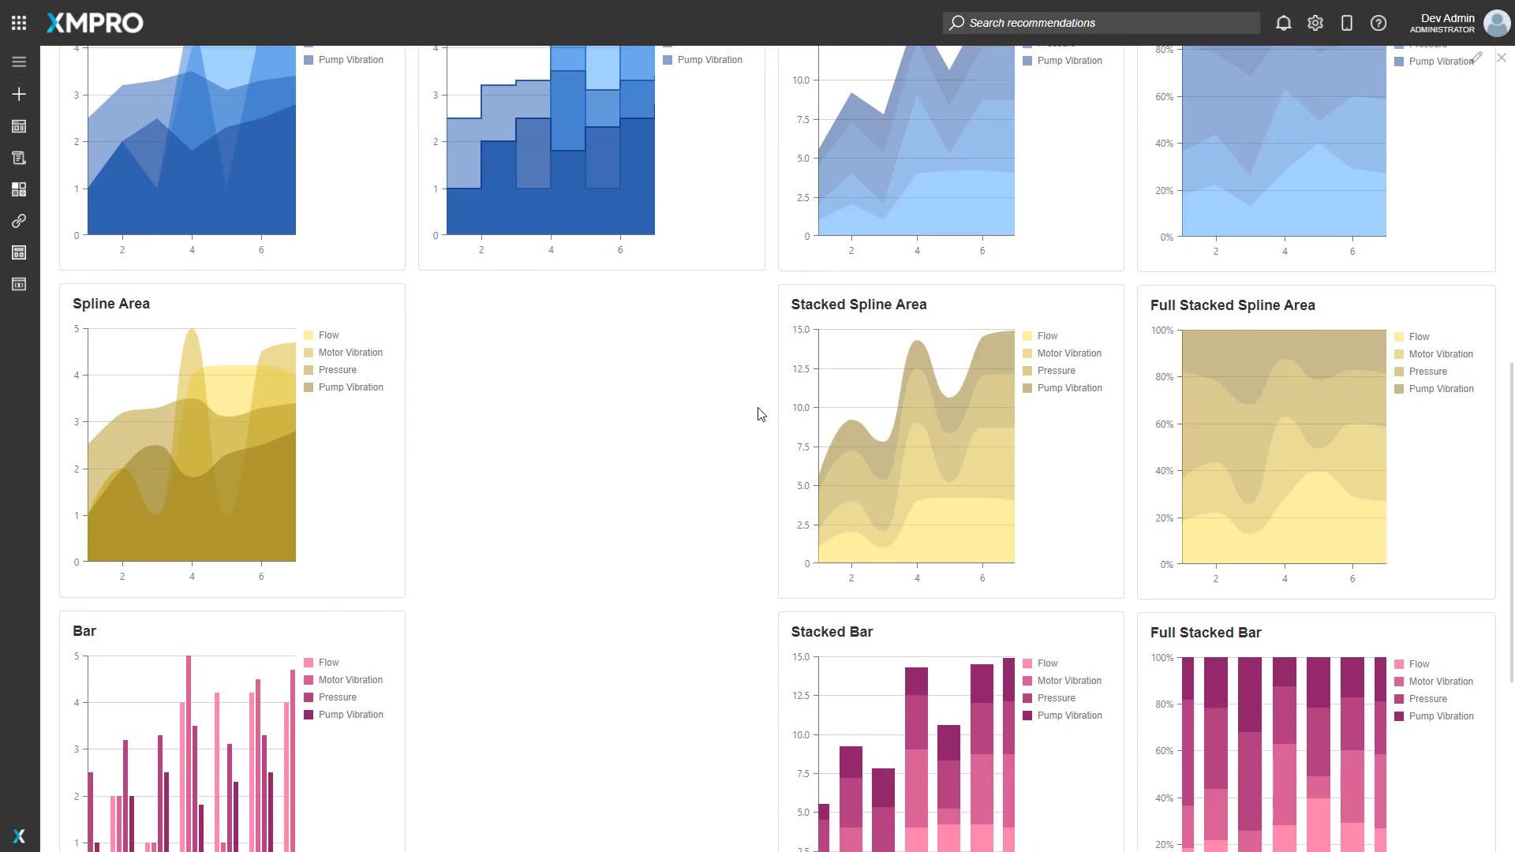
{"action": "scroll", "coordinate": [760, 414], "scroll_direction": "down", "scroll_amount": 3}
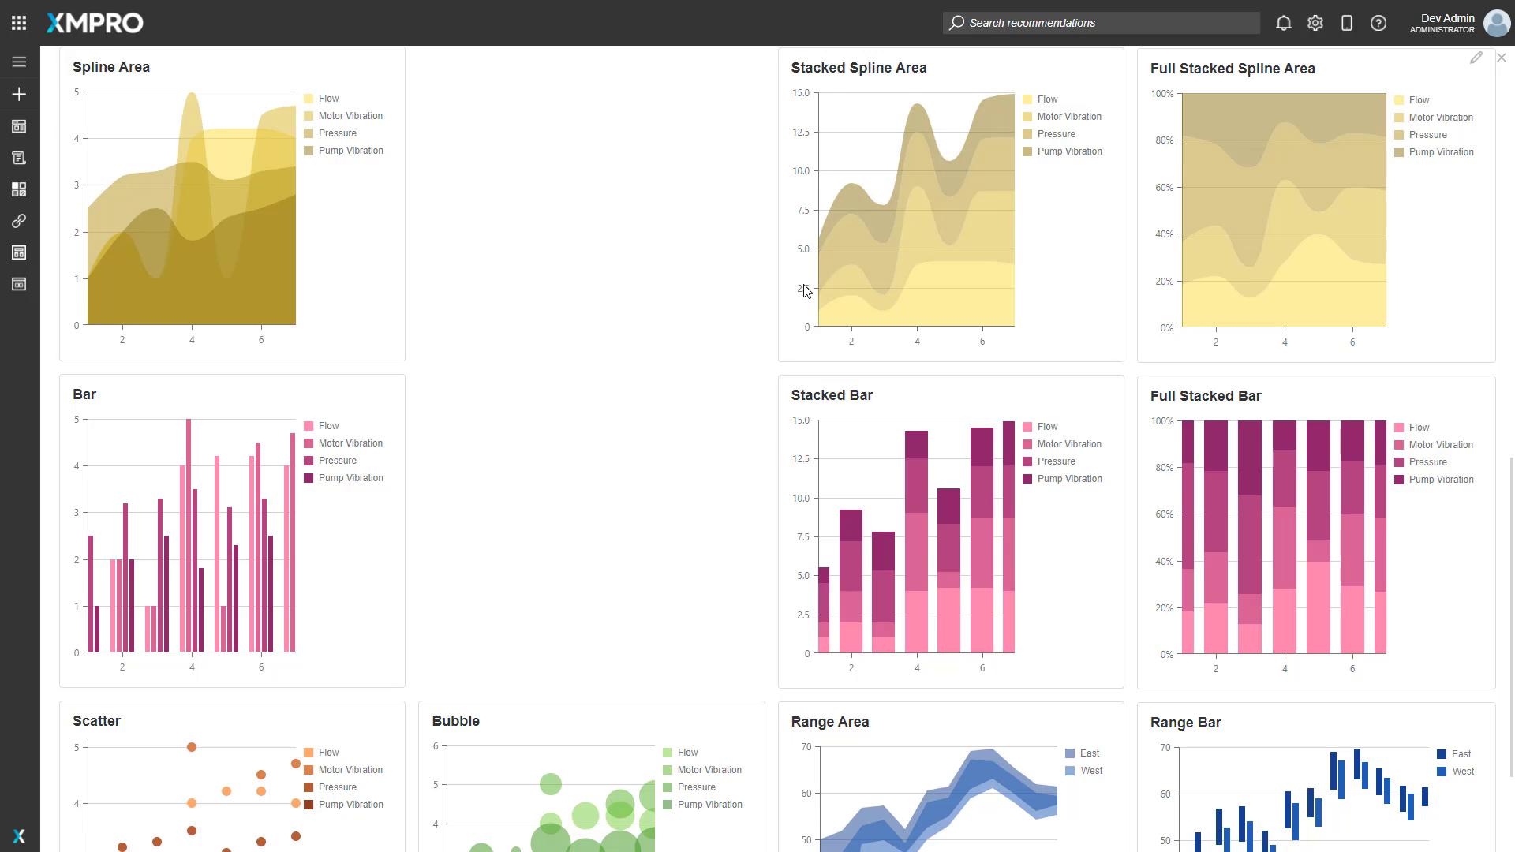
{"action": "scroll", "coordinate": [802, 284], "scroll_direction": "up", "scroll_amount": 3}
{"action": "scroll", "coordinate": [802, 296], "scroll_direction": "up", "scroll_amount": 10}
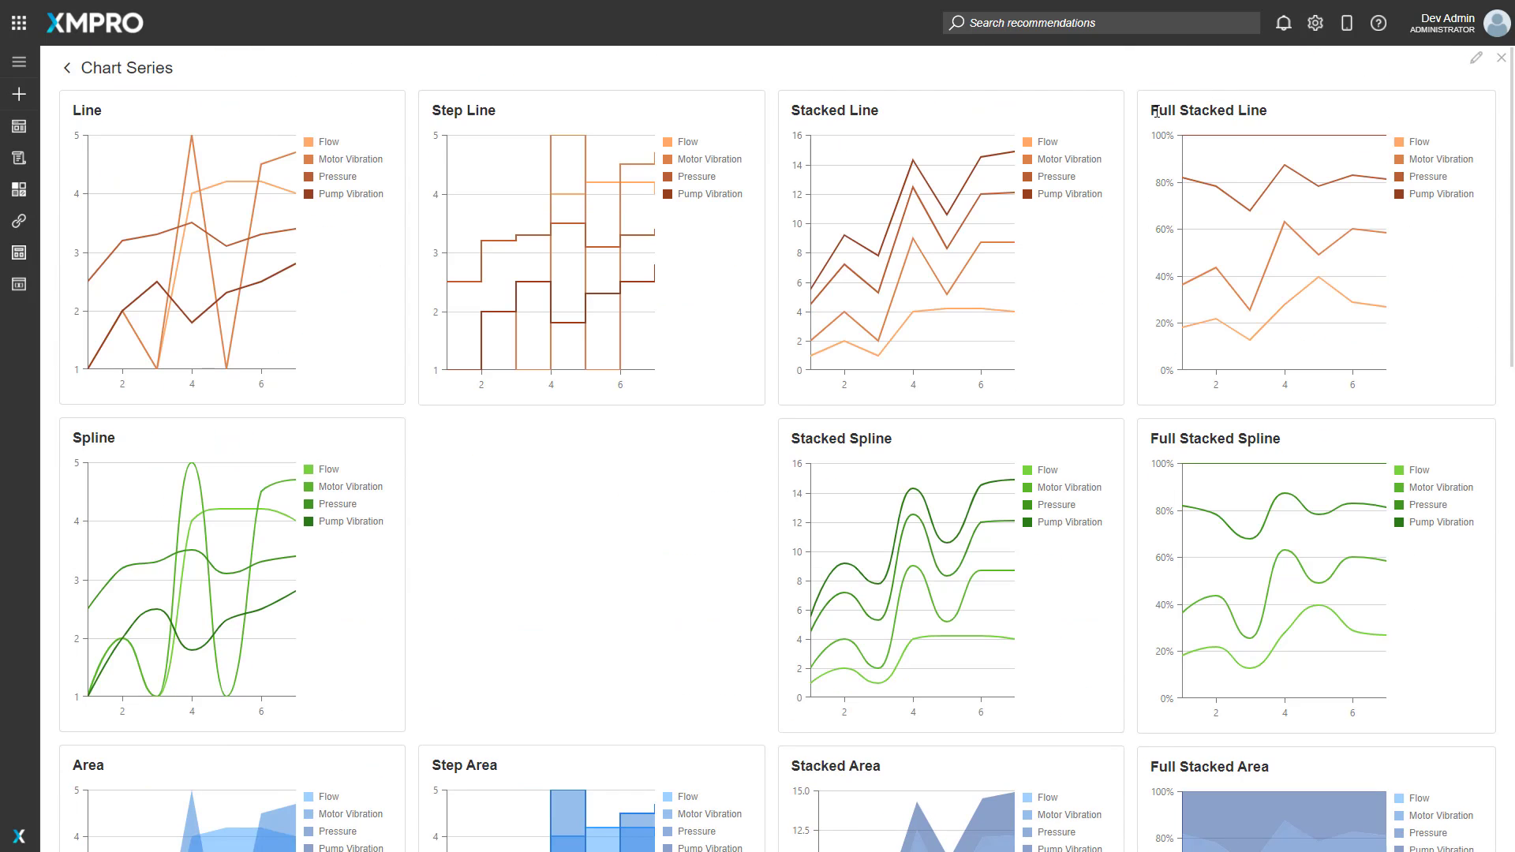
{"action": "scroll", "coordinate": [1238, 416], "scroll_direction": "down", "scroll_amount": 8}
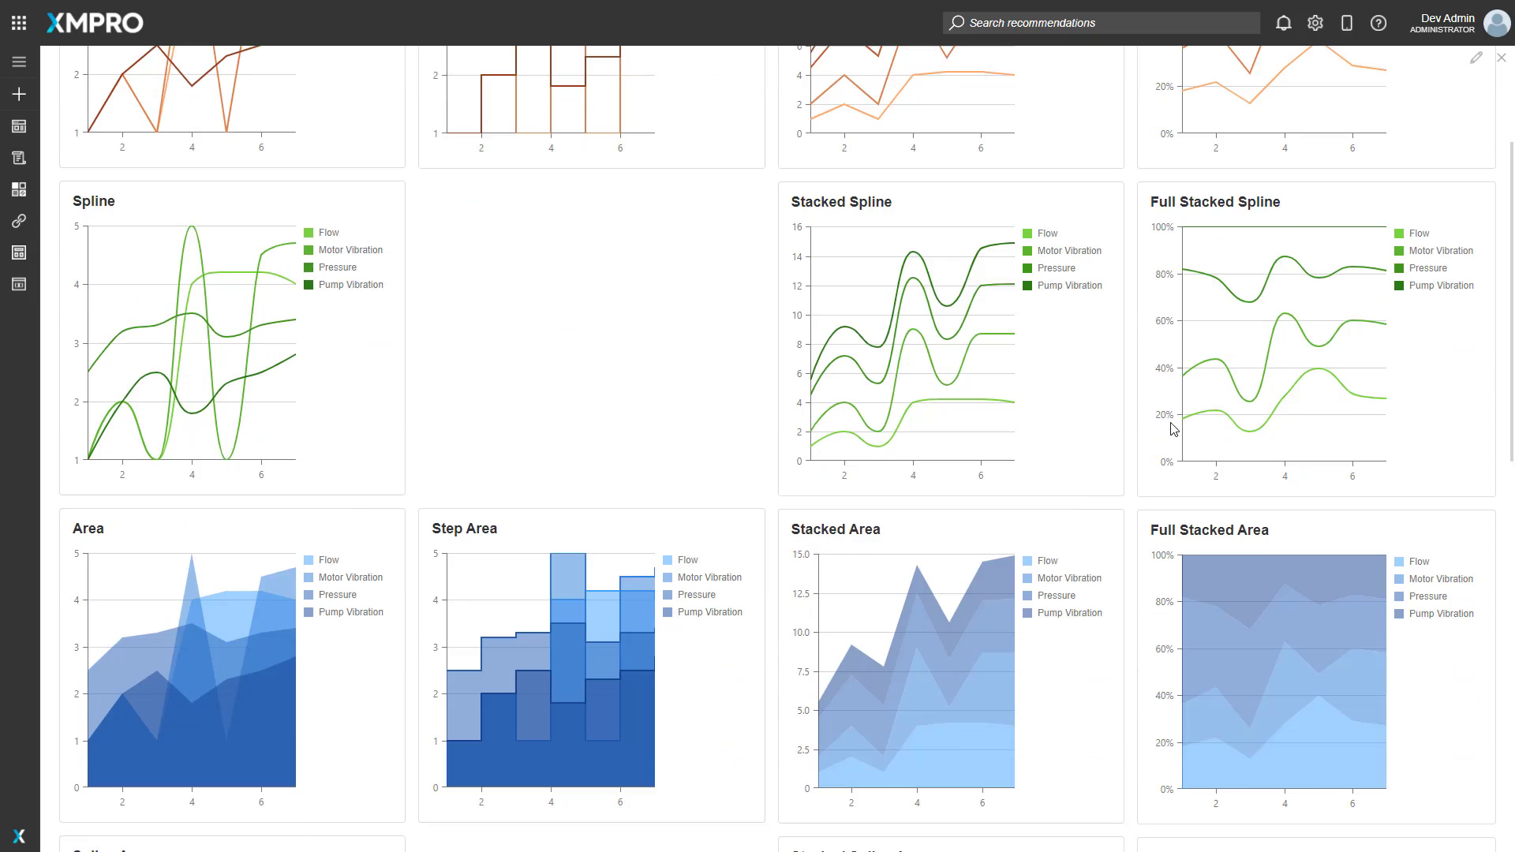
{"action": "scroll", "coordinate": [1200, 458], "scroll_direction": "down", "scroll_amount": 4}
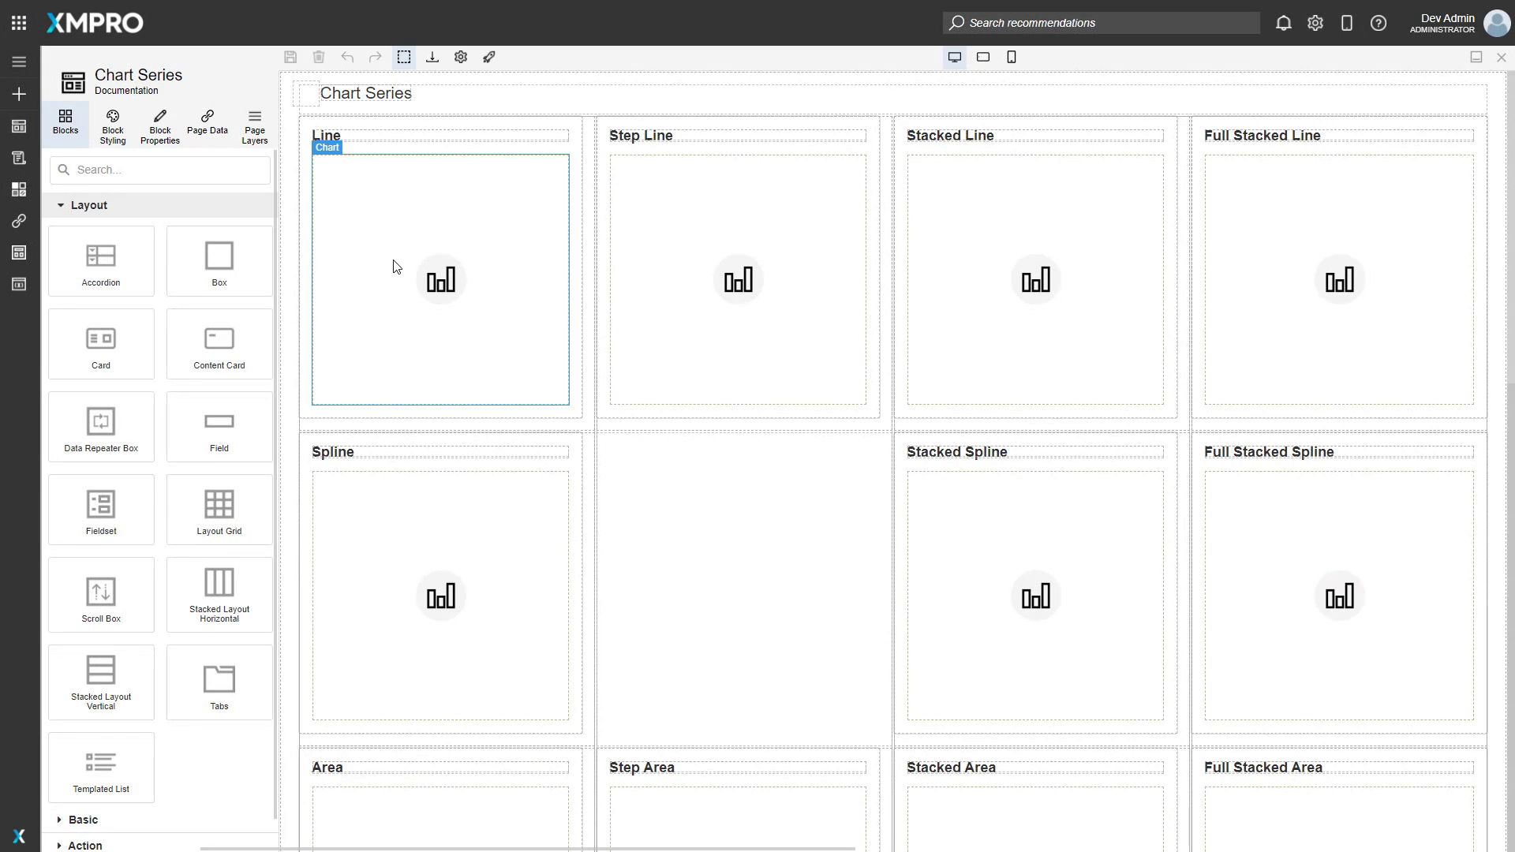
- Open the series settings for the Flow series in the Line chart's data properties
{"action": "left_click", "coordinate": [410, 259]}
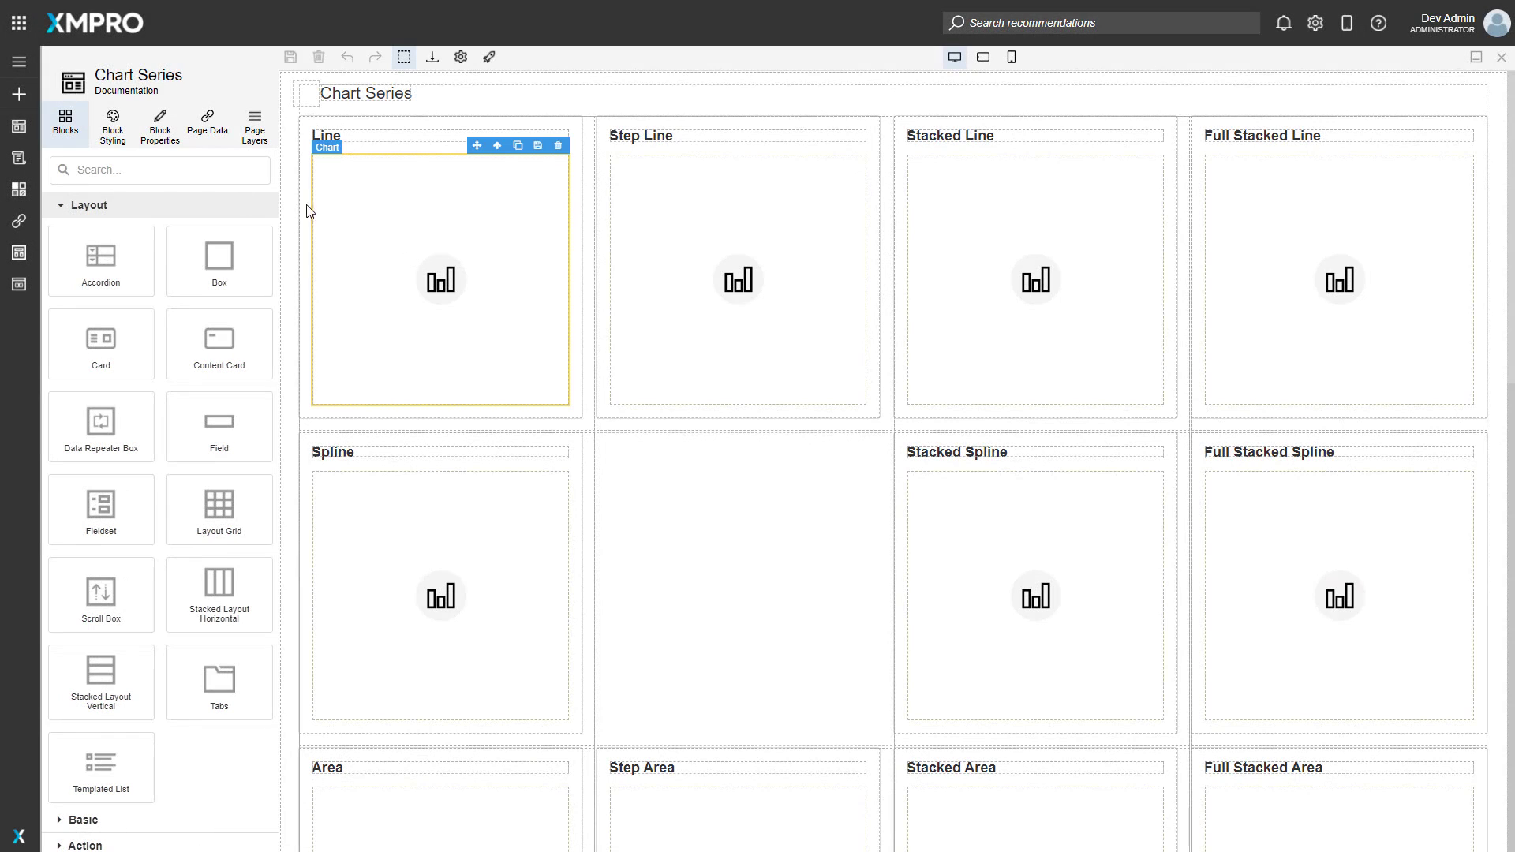
{"action": "left_click", "coordinate": [156, 142]}
{"action": "left_click", "coordinate": [85, 247]}
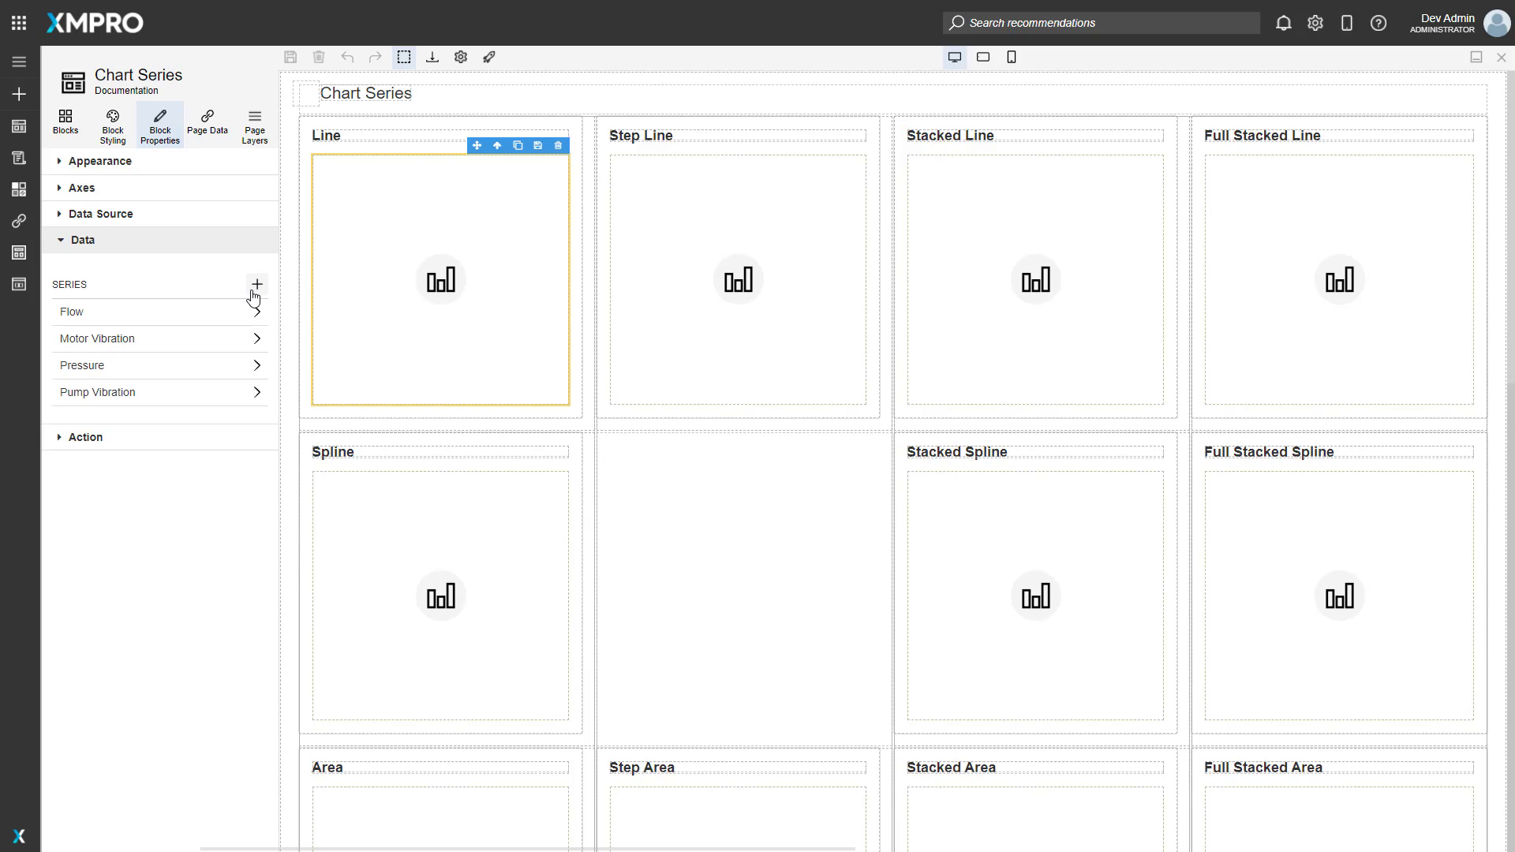
{"action": "left_click", "coordinate": [134, 315]}
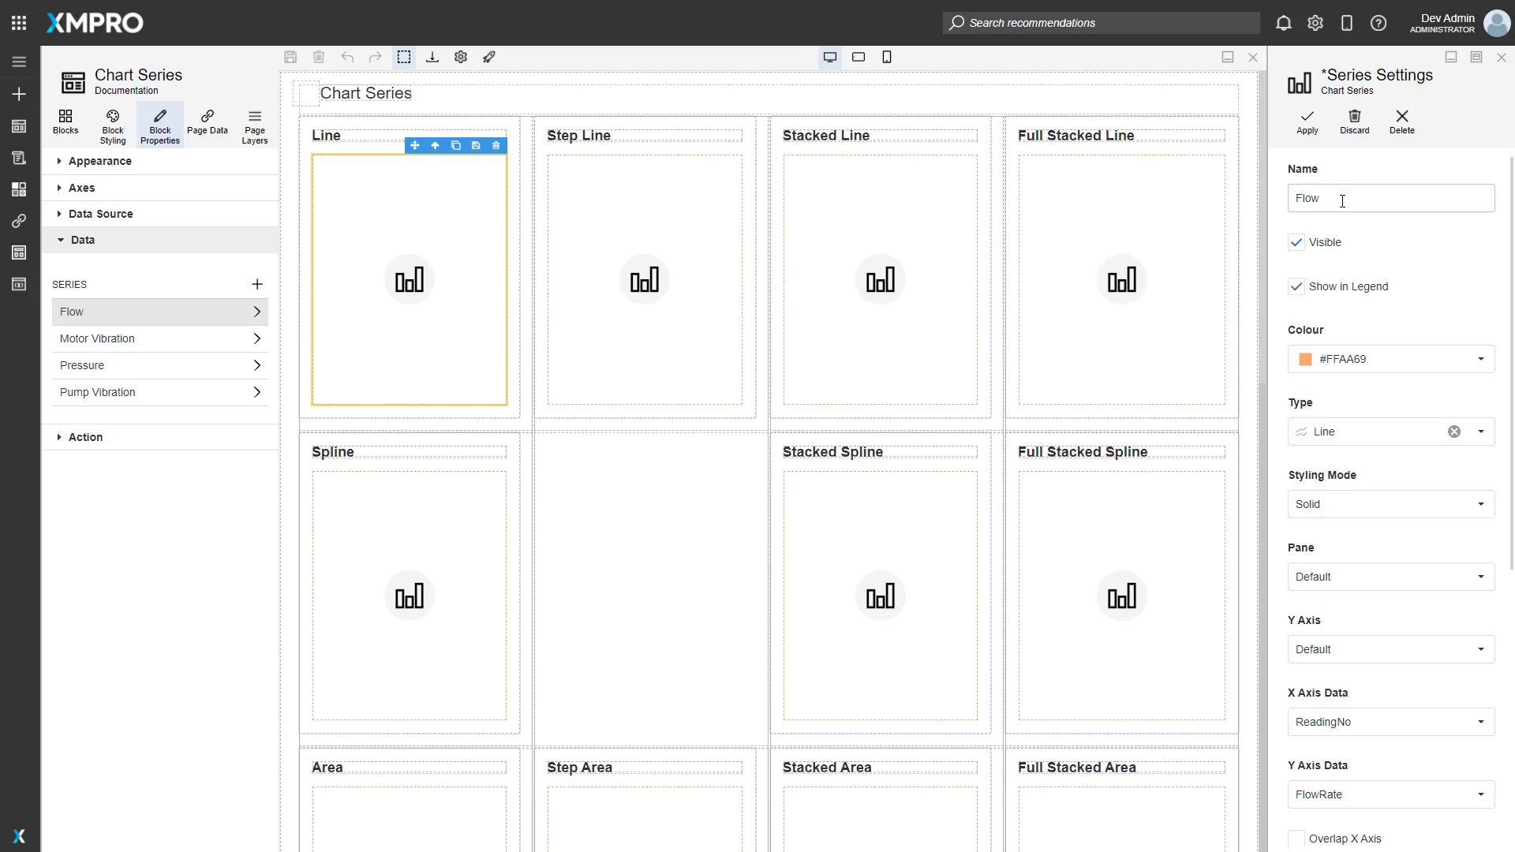
- Enable Hide Series On Legend Click for the Line chart and turn off Show in Legend for the Flow series
{"action": "left_click", "coordinate": [131, 164]}
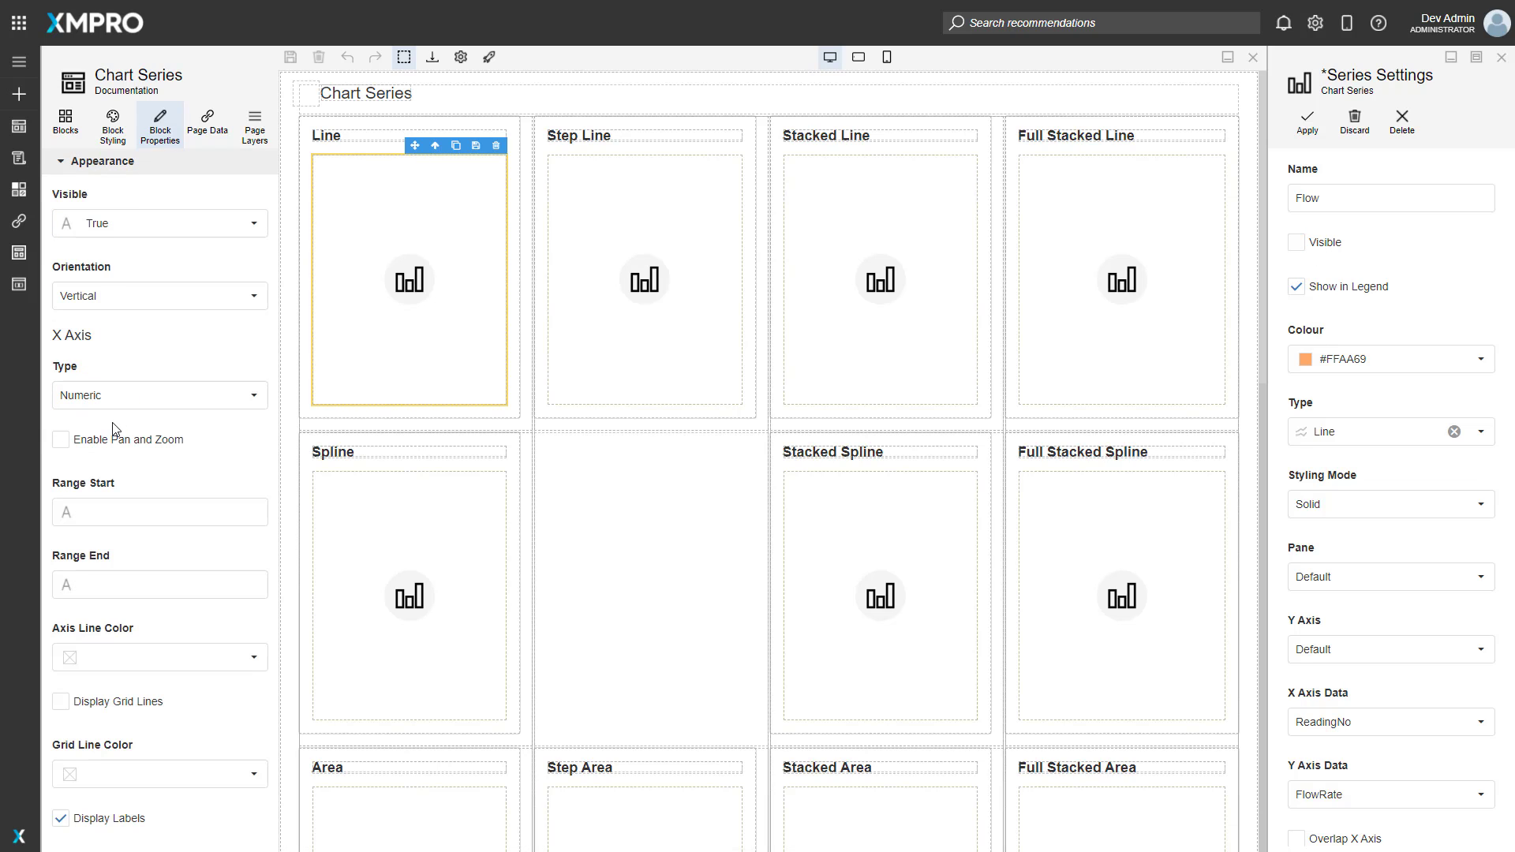
{"action": "scroll", "coordinate": [111, 427], "scroll_direction": "down", "scroll_amount": 10}
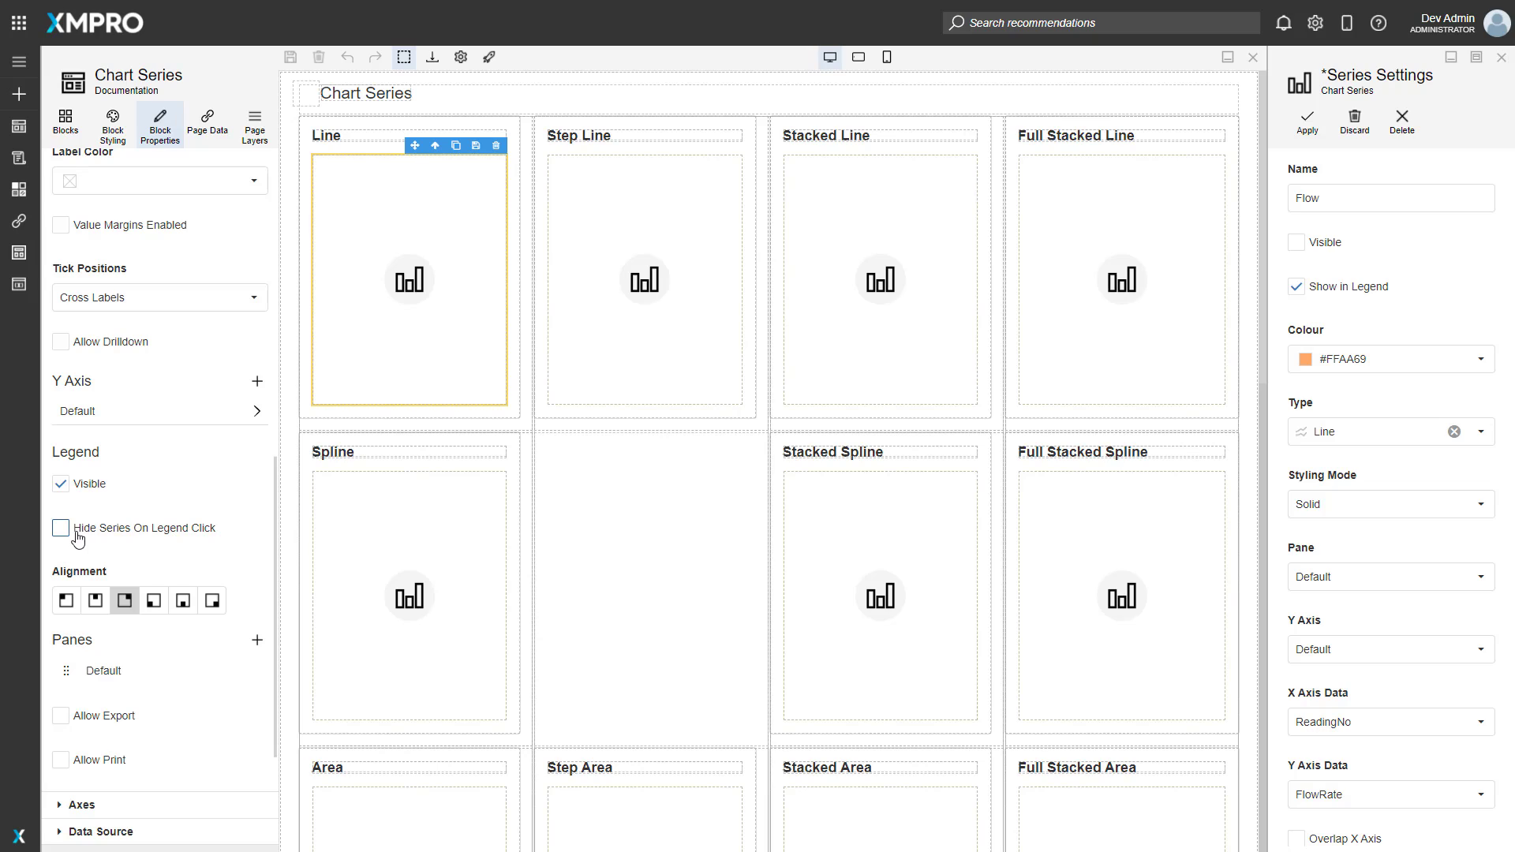
{"action": "left_click", "coordinate": [102, 535]}
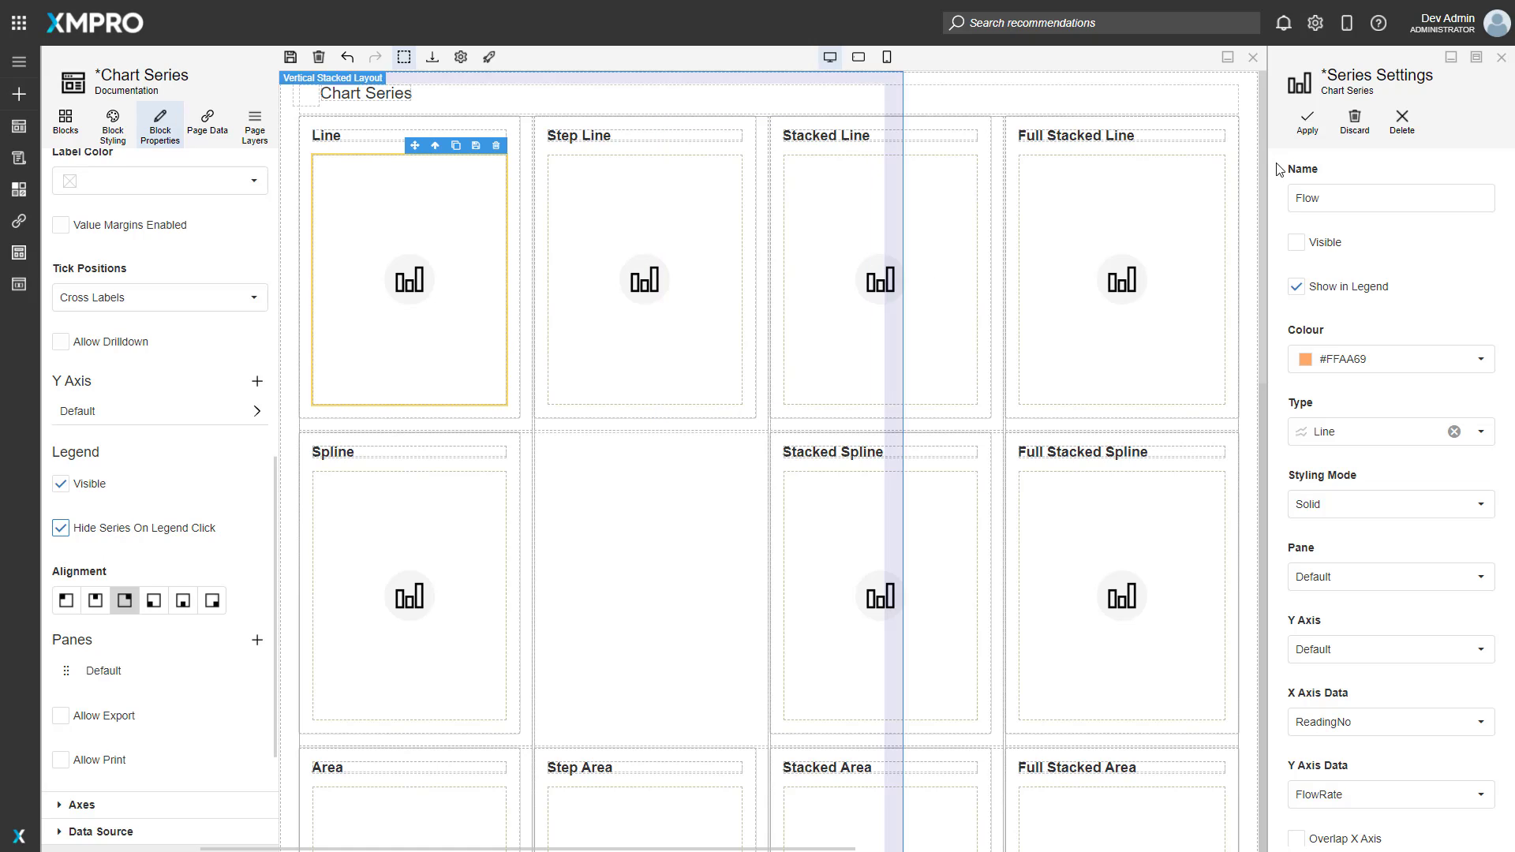
{"action": "left_click", "coordinate": [1345, 290]}
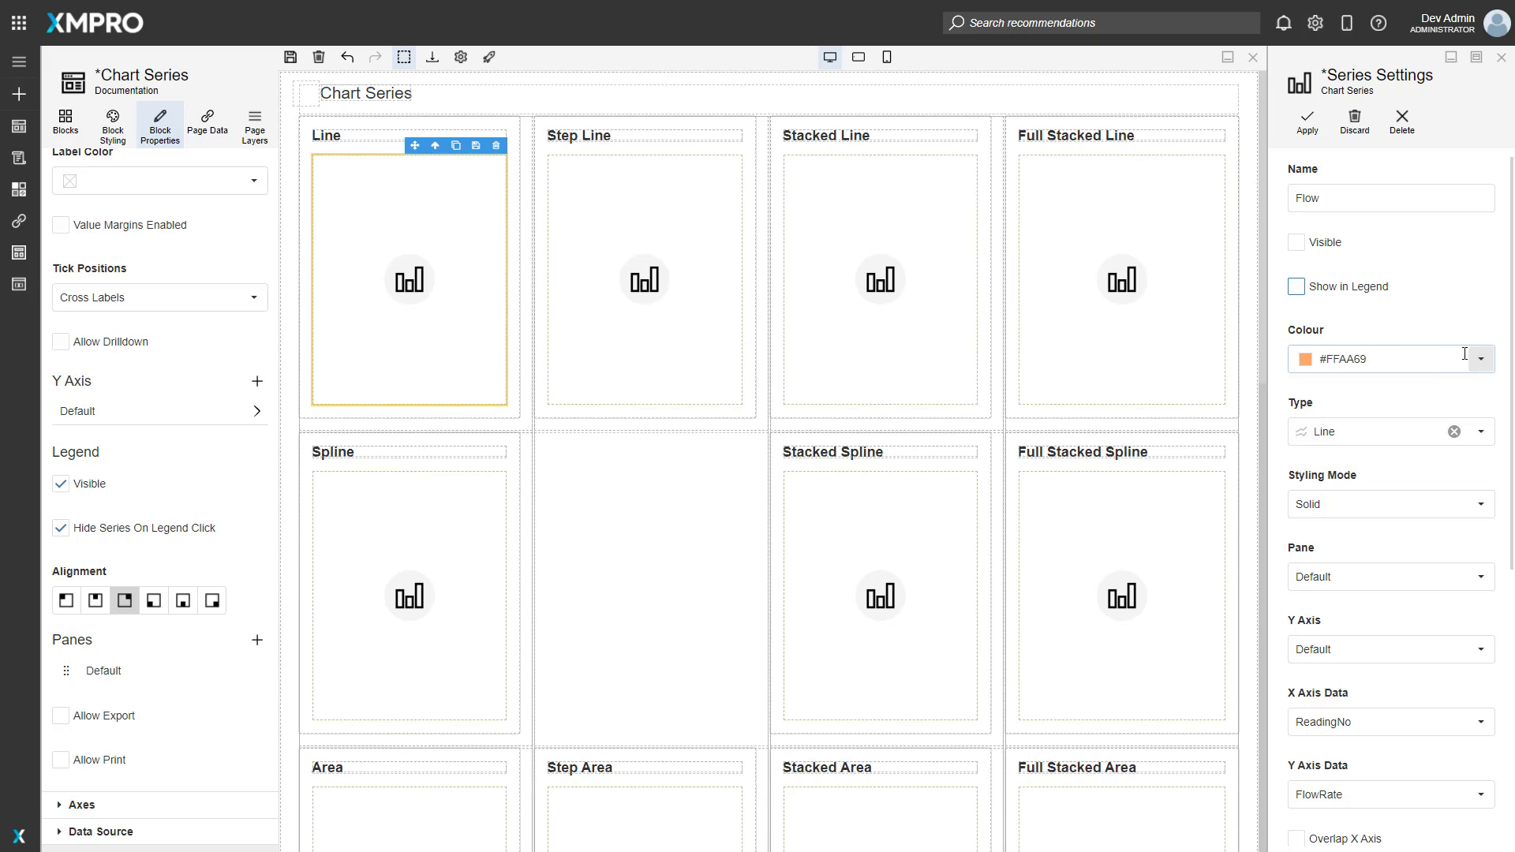
- Review the chart types available for the Flow series without changing the selected type
{"action": "scroll", "coordinate": [1329, 371], "scroll_direction": "down", "scroll_amount": 1}
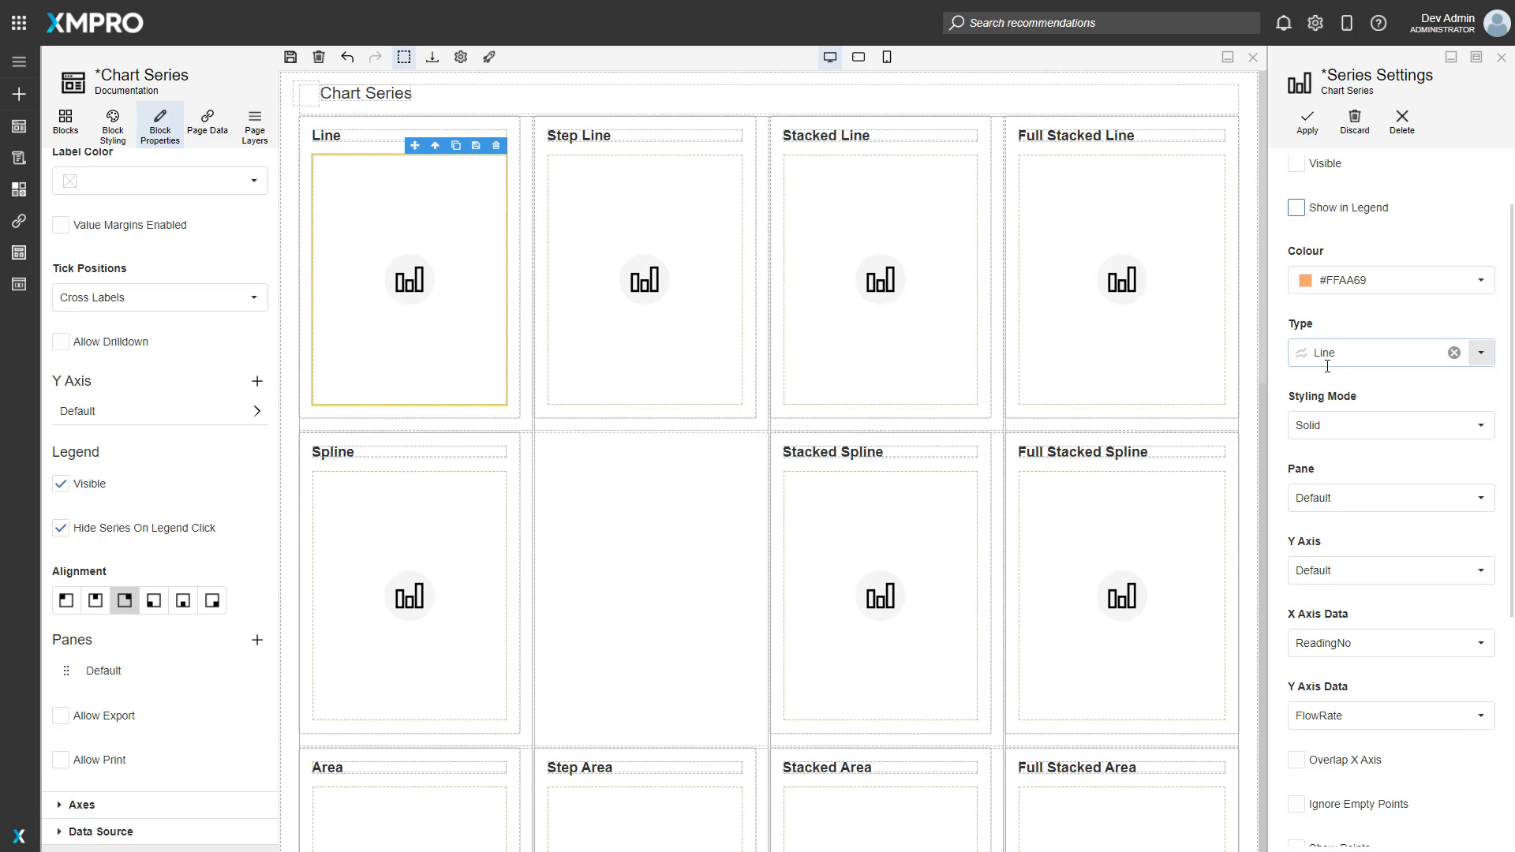
{"action": "left_click", "coordinate": [1481, 353]}
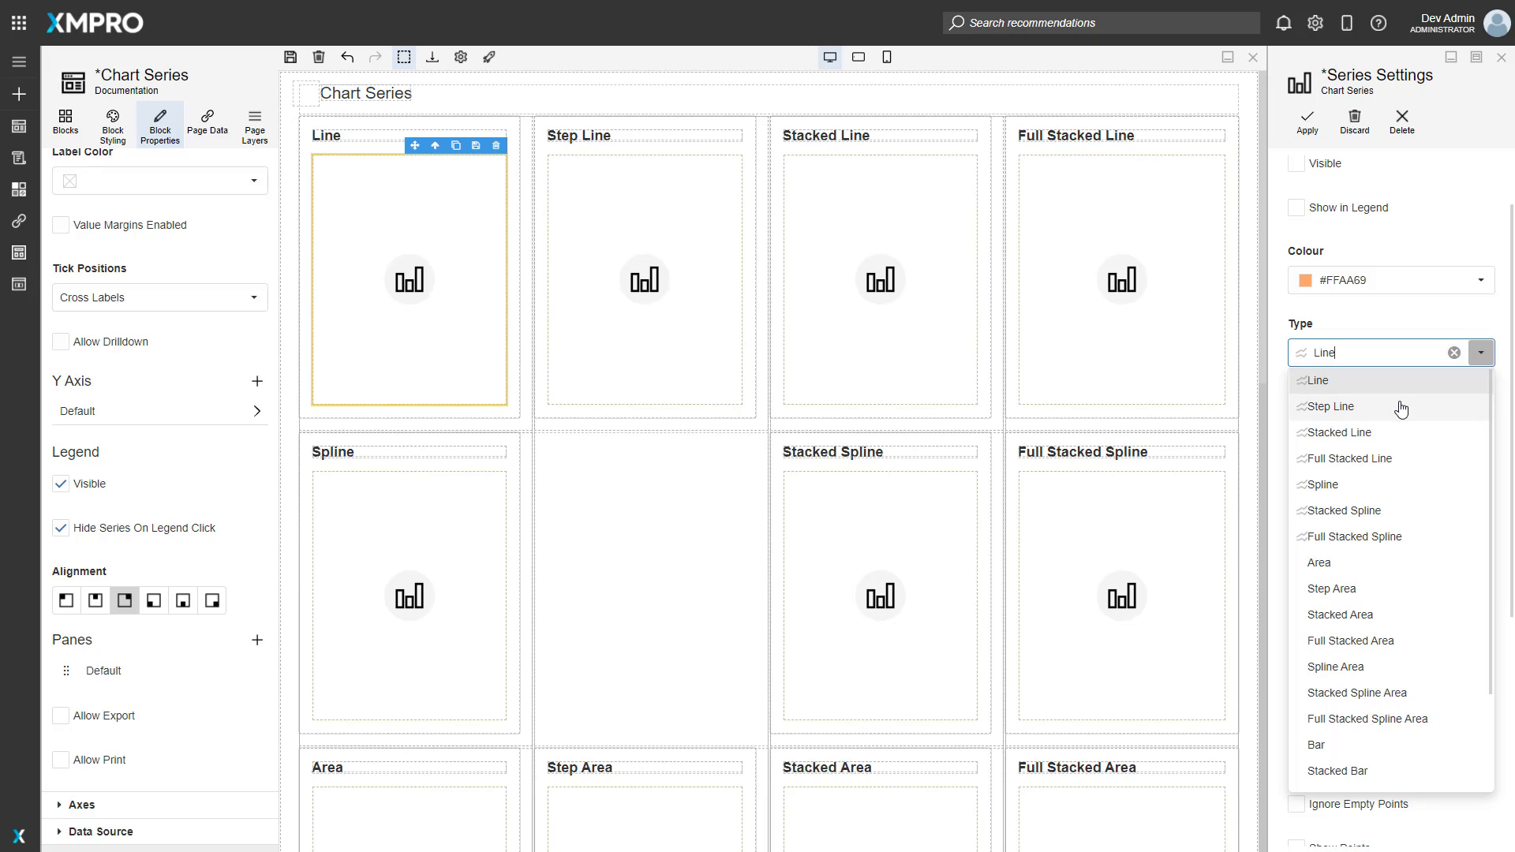
{"action": "left_click", "coordinate": [1365, 330]}
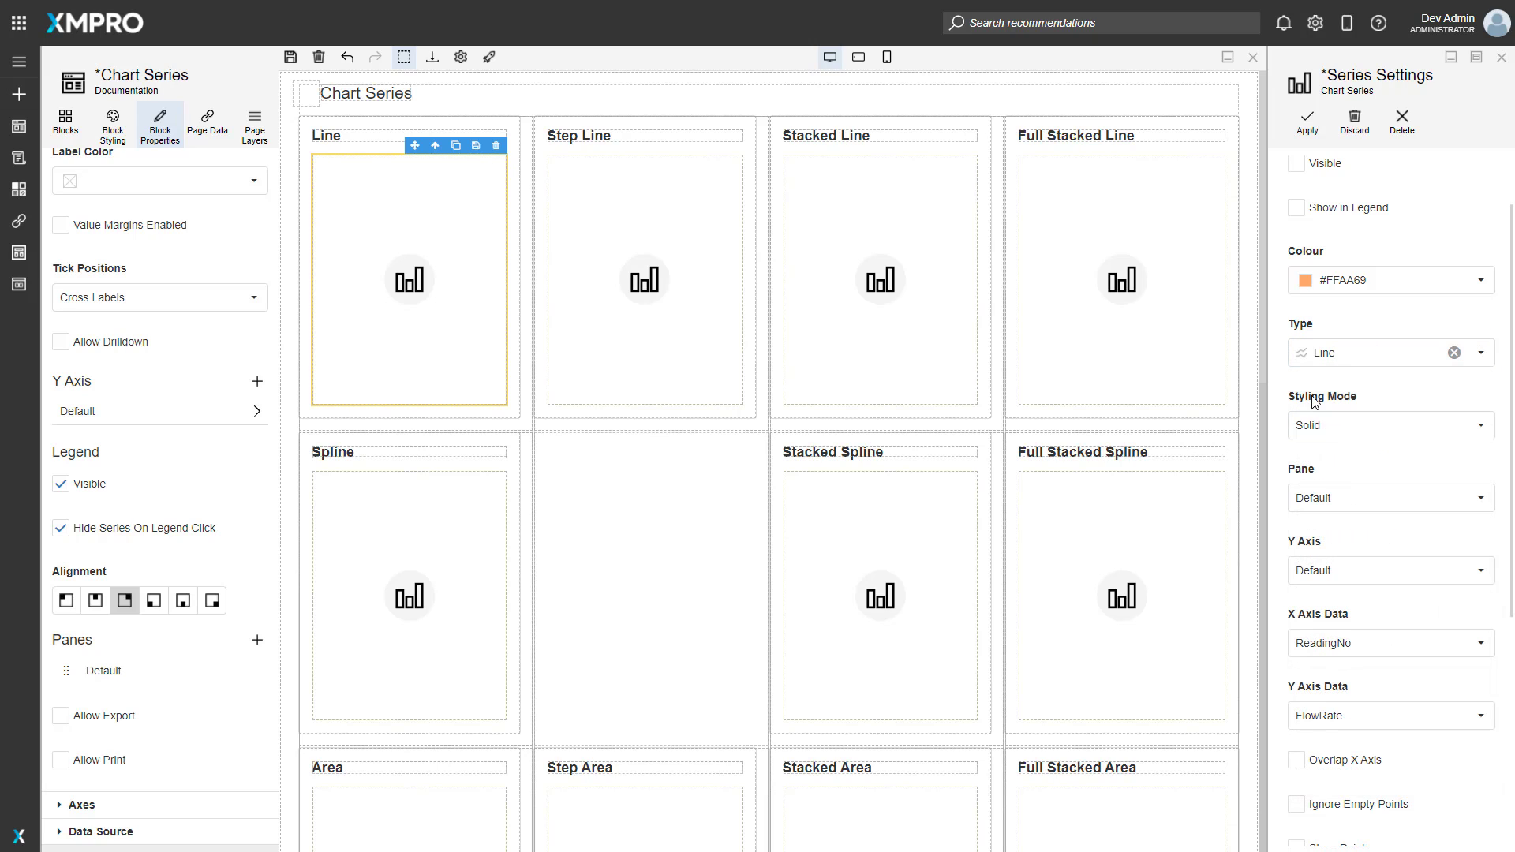
- Set the Flow series' styling mode to Long Dash
{"action": "scroll", "coordinate": [1316, 402], "scroll_direction": "down", "scroll_amount": 1}
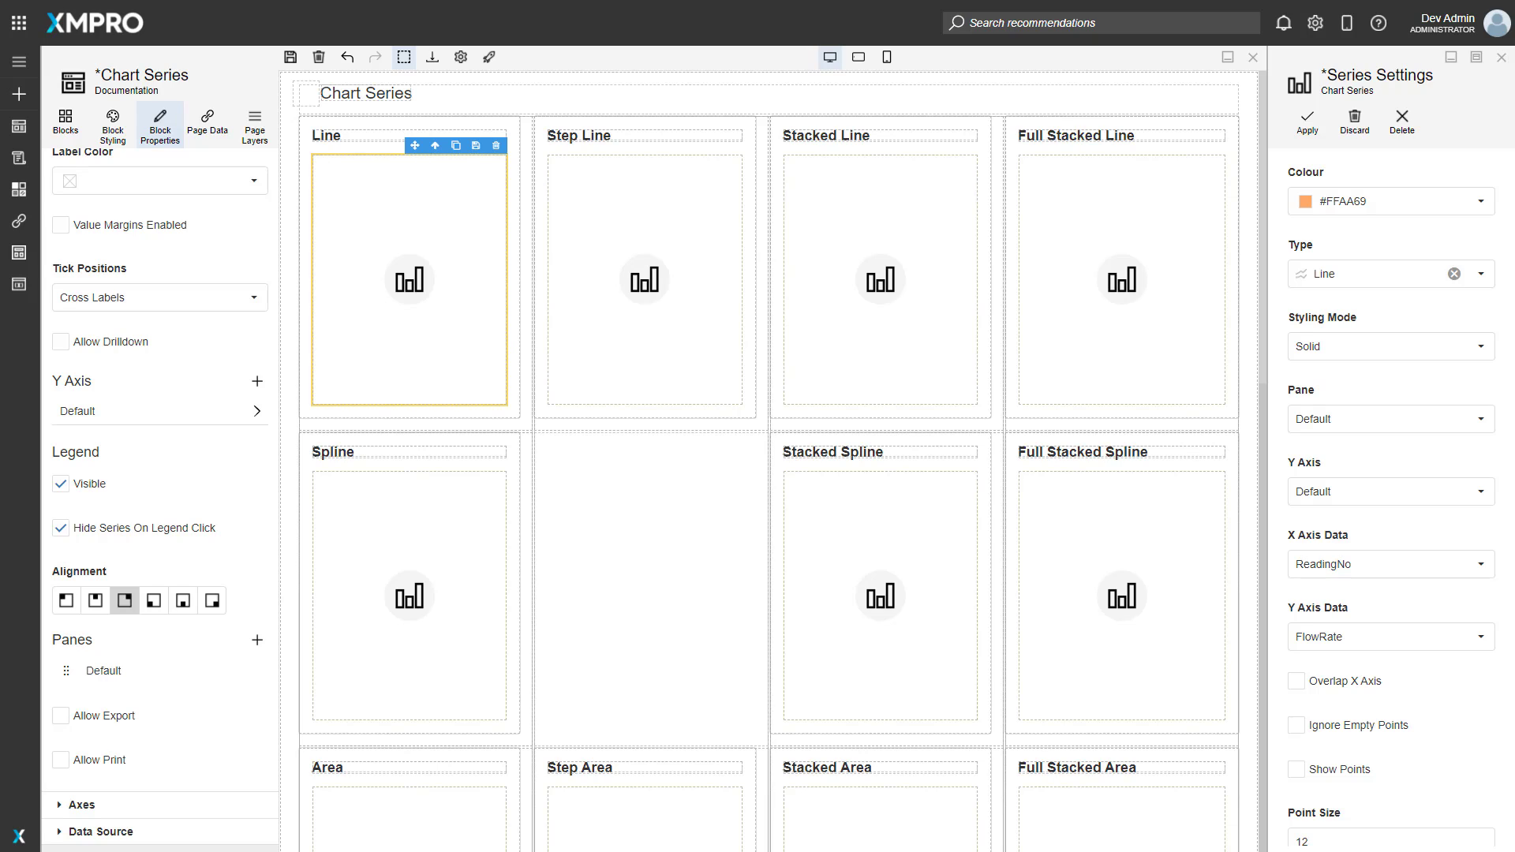
{"action": "left_click", "coordinate": [1431, 347]}
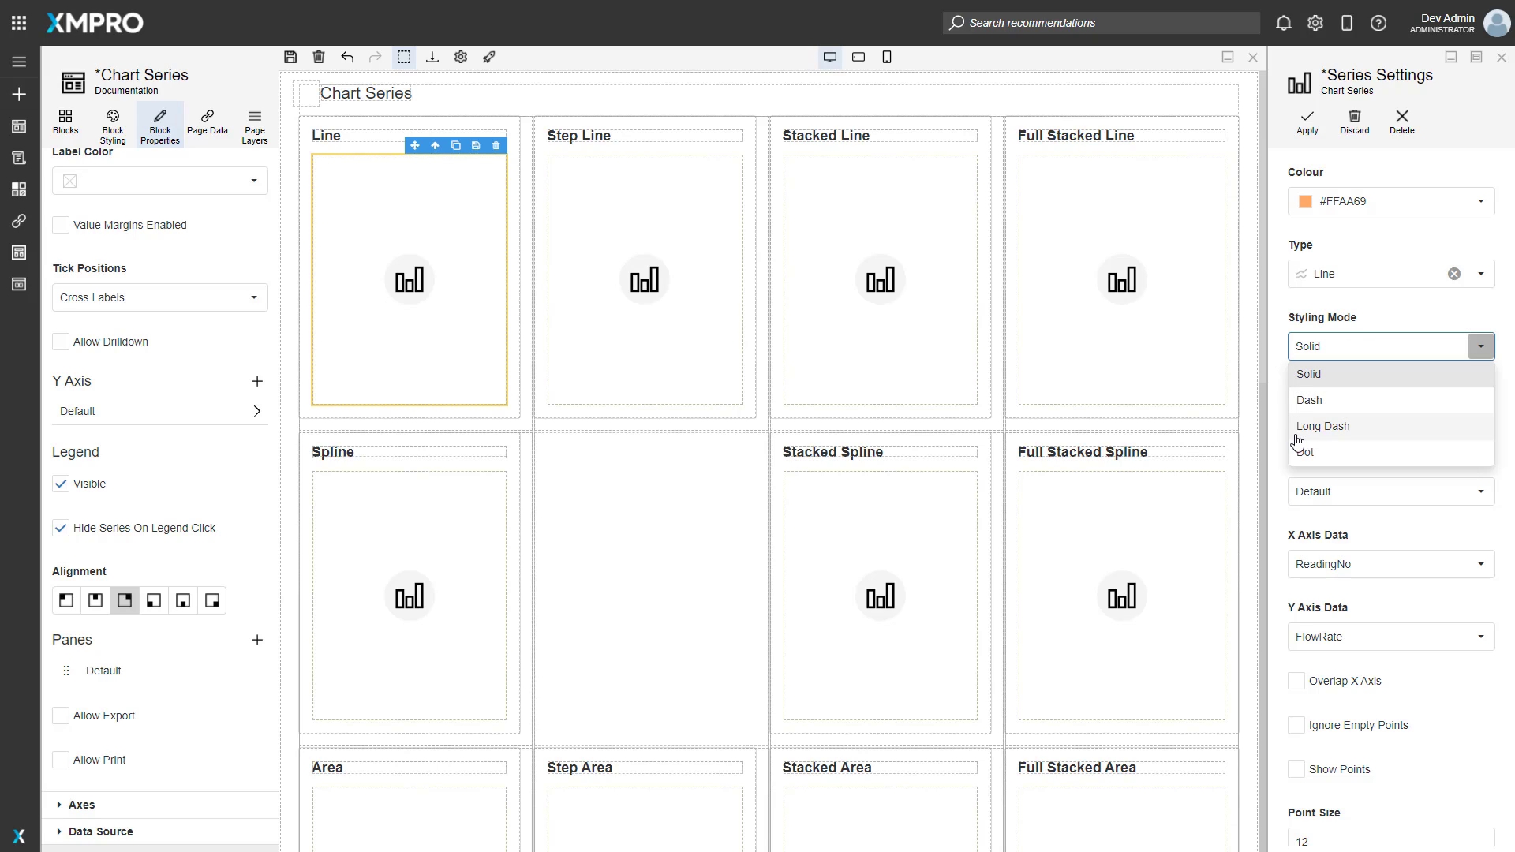
{"action": "left_click", "coordinate": [1351, 436]}
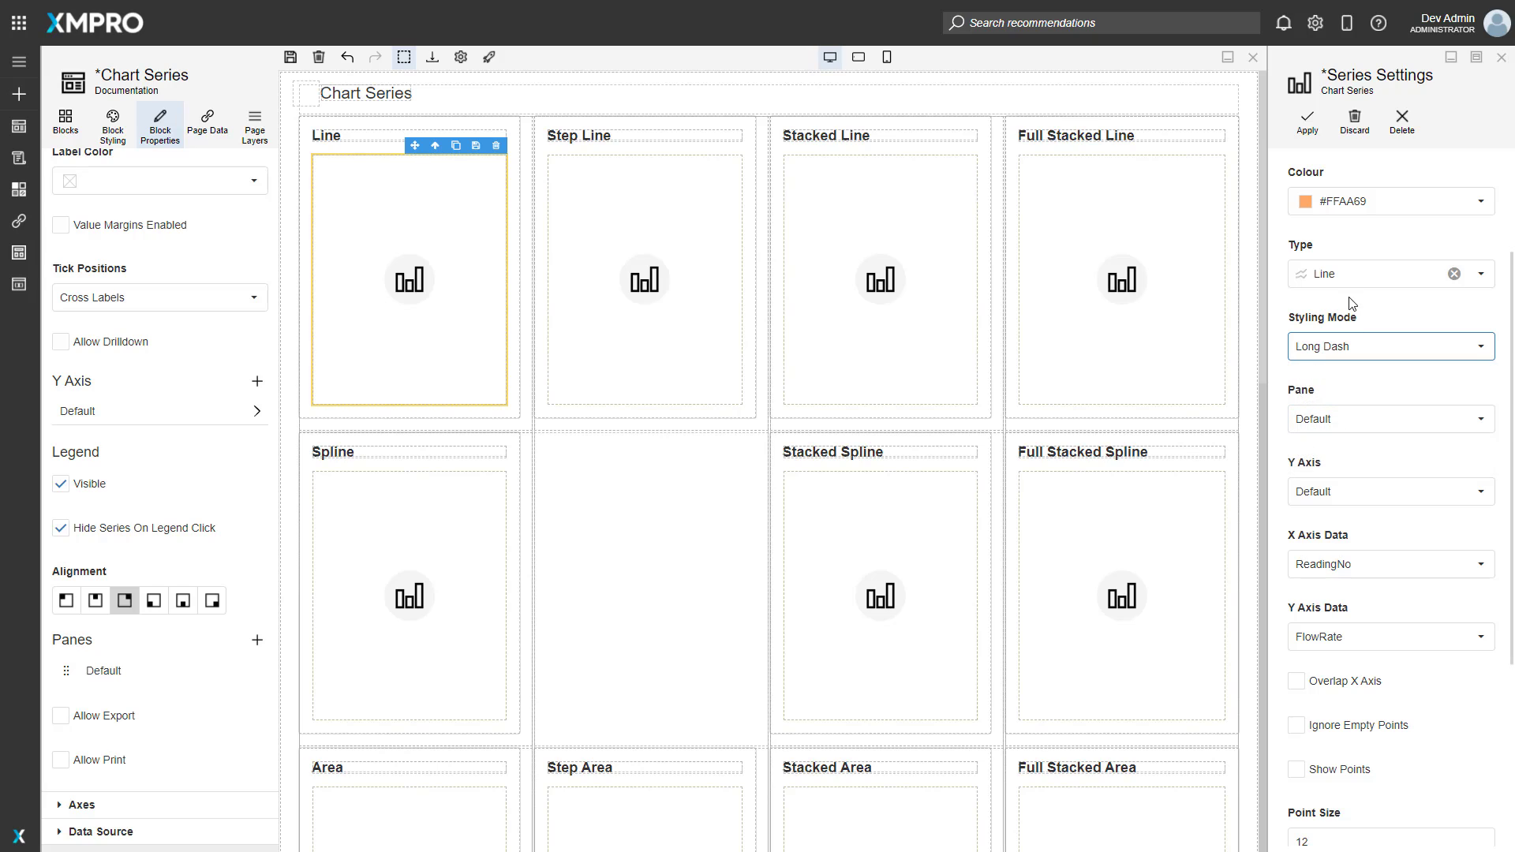
- Check the Flow series' Y axis setting and the fields available for its X axis data
{"action": "left_click", "coordinate": [1366, 488]}
{"action": "left_click", "coordinate": [1360, 459]}
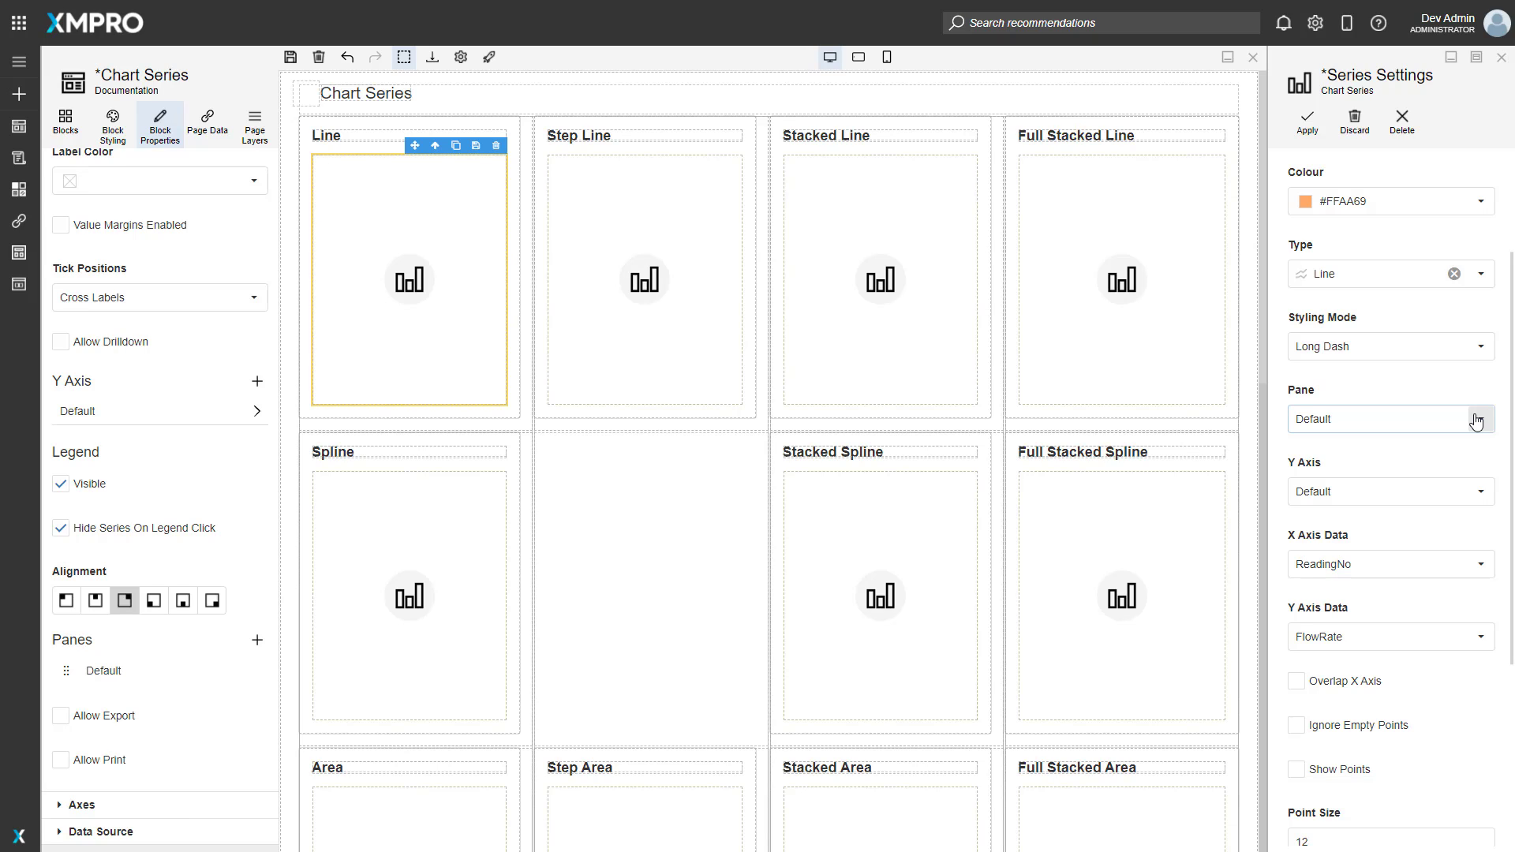
{"action": "scroll", "coordinate": [1381, 540], "scroll_direction": "down", "scroll_amount": 2}
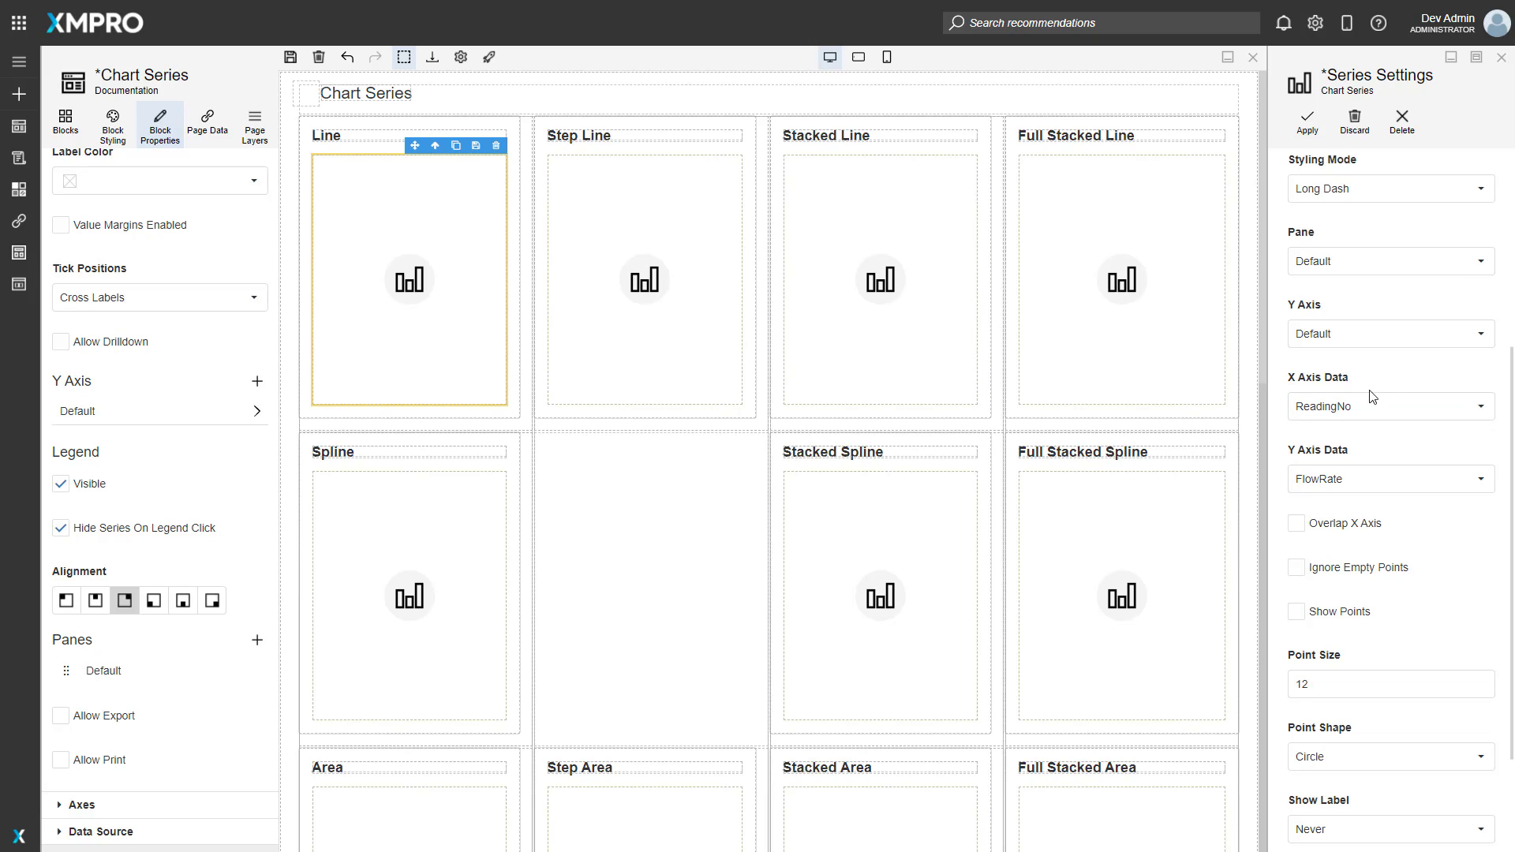
{"action": "left_click", "coordinate": [1451, 408]}
{"action": "left_click", "coordinate": [1451, 408]}
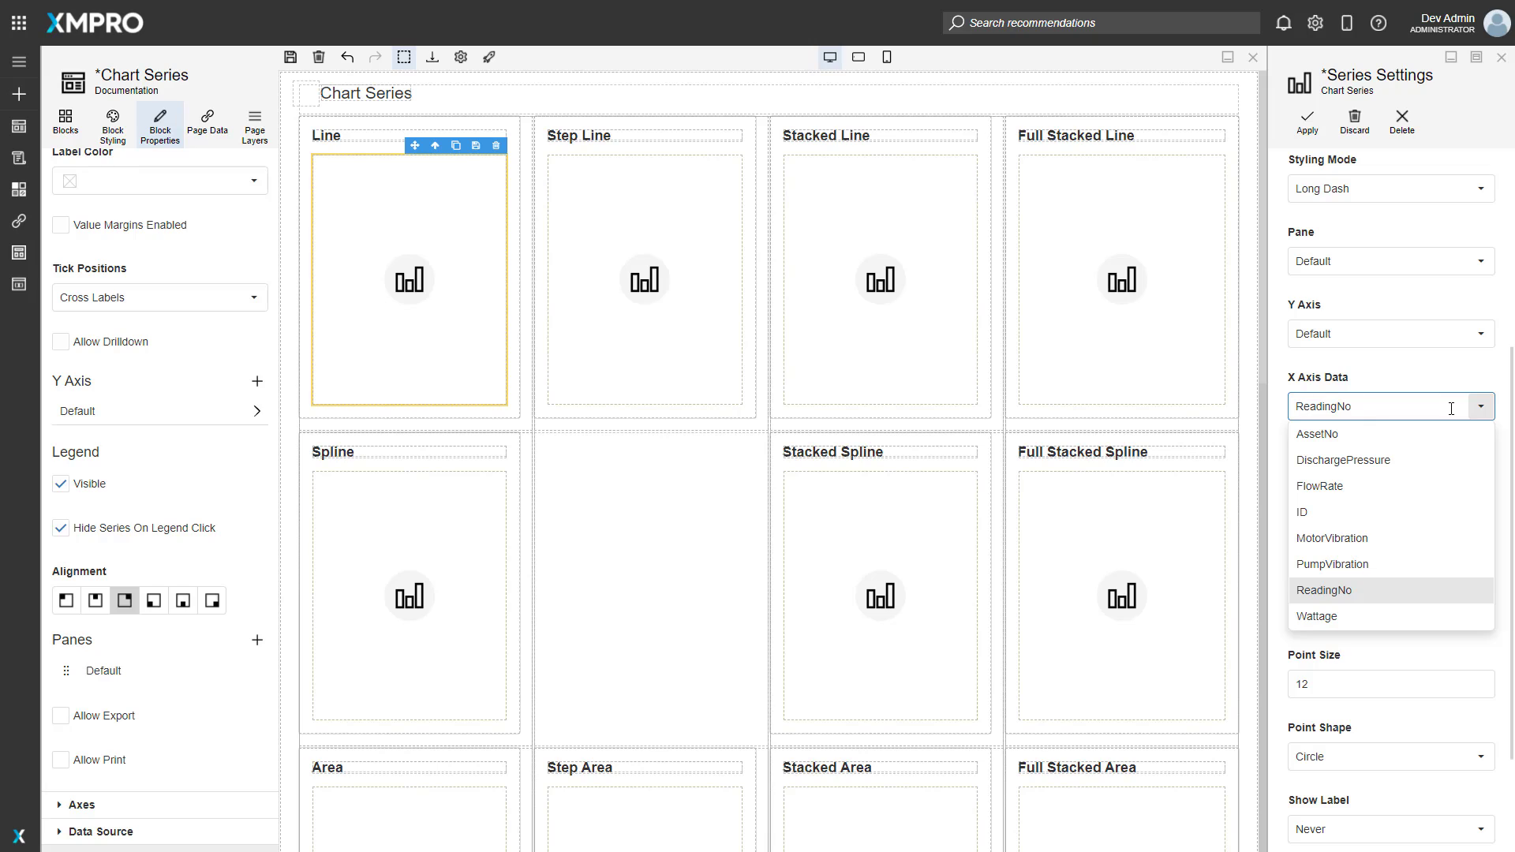
{"action": "left_click", "coordinate": [1450, 408]}
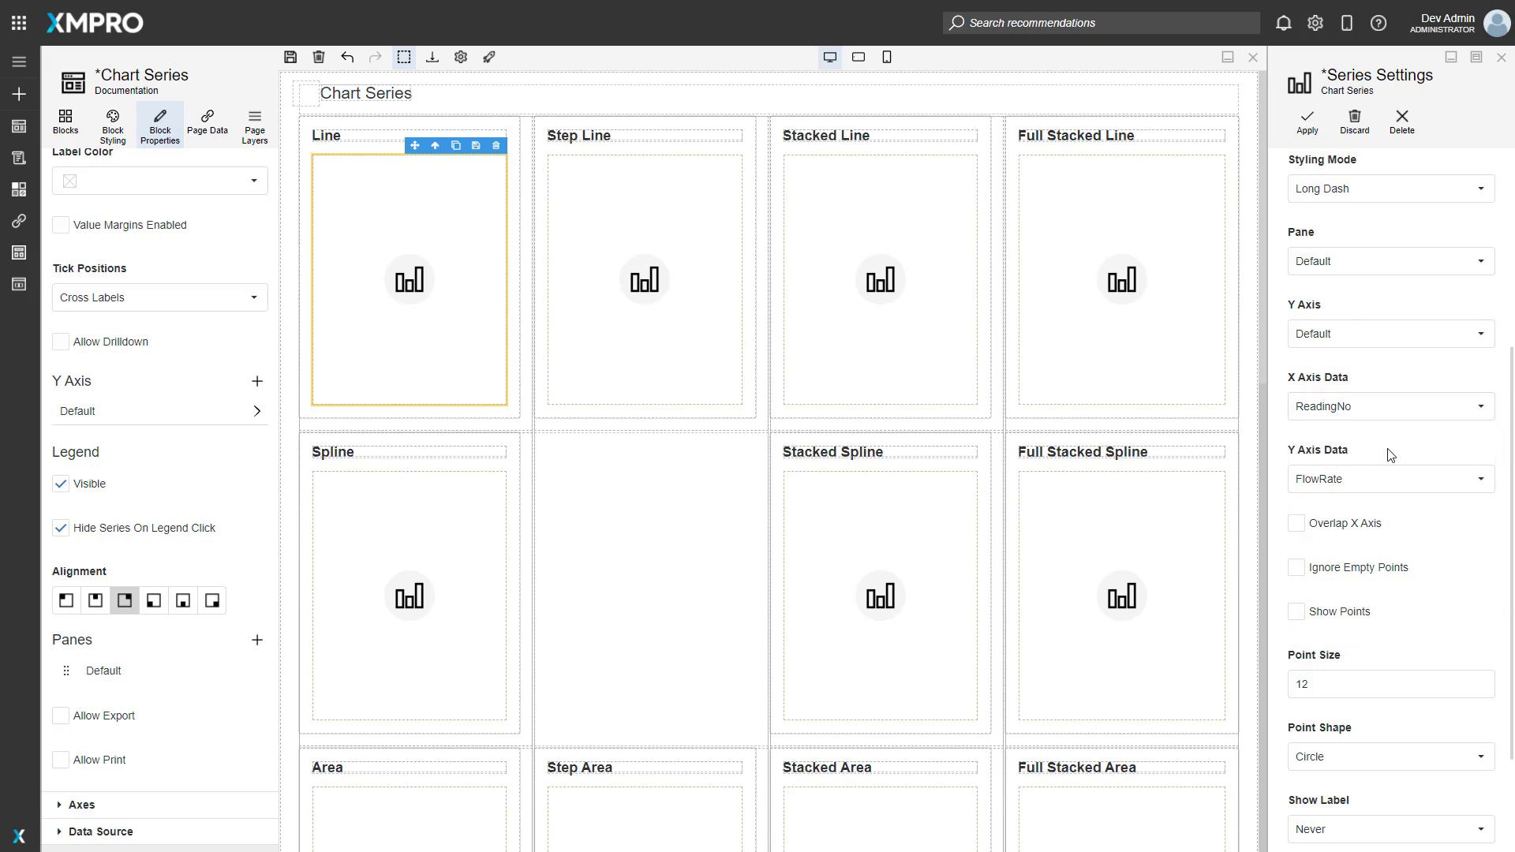
- Enable Show Points for the Line chart's Flow series and set its point shape to Diamond
{"action": "scroll", "coordinate": [1391, 455], "scroll_direction": "down", "scroll_amount": 1}
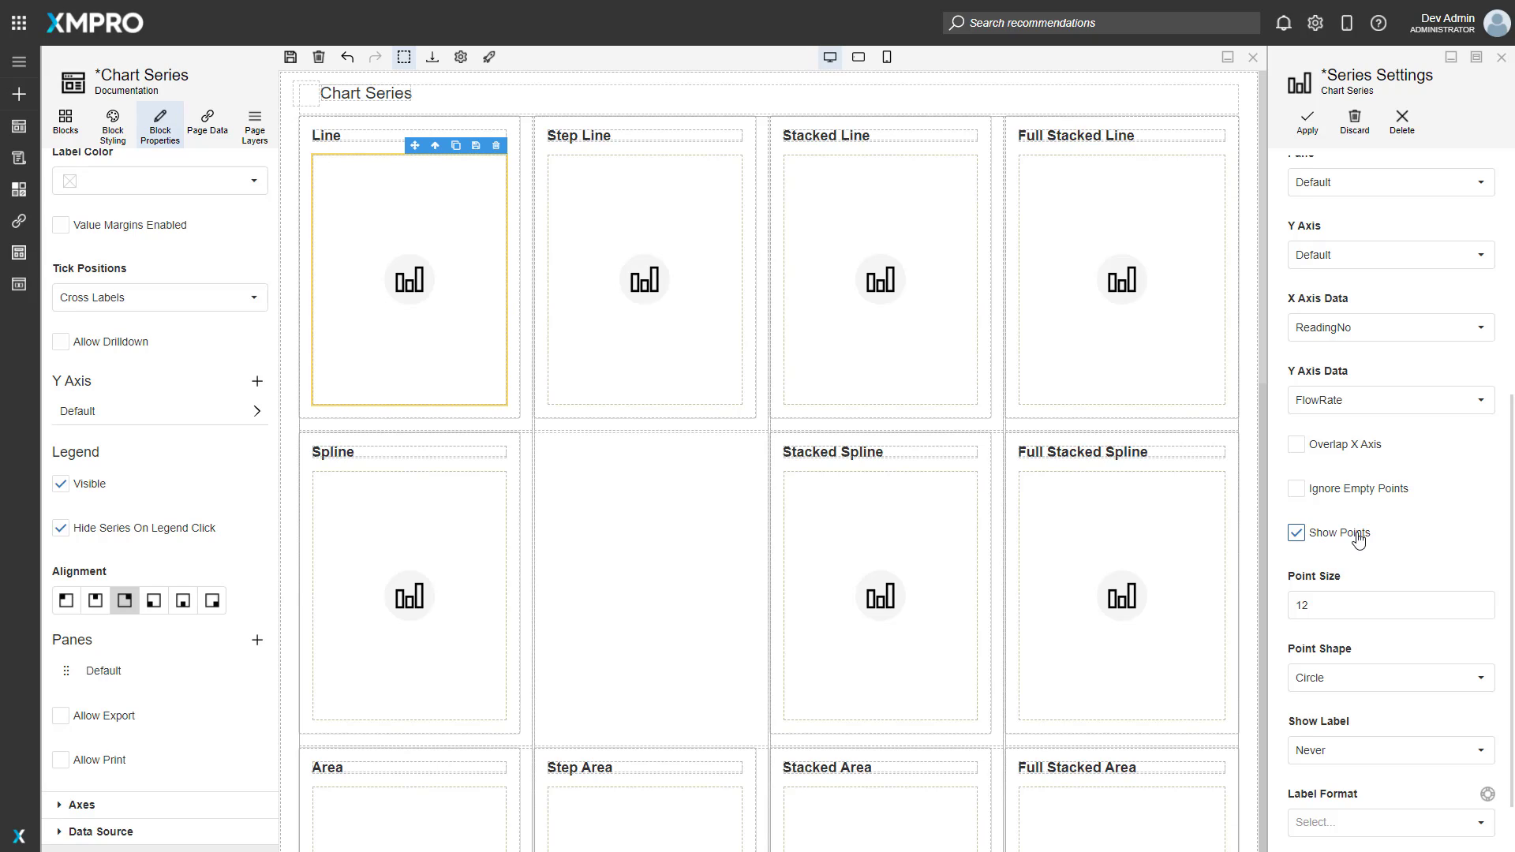
{"action": "left_click", "coordinate": [1334, 609]}
{"action": "left_click", "coordinate": [1343, 606]}
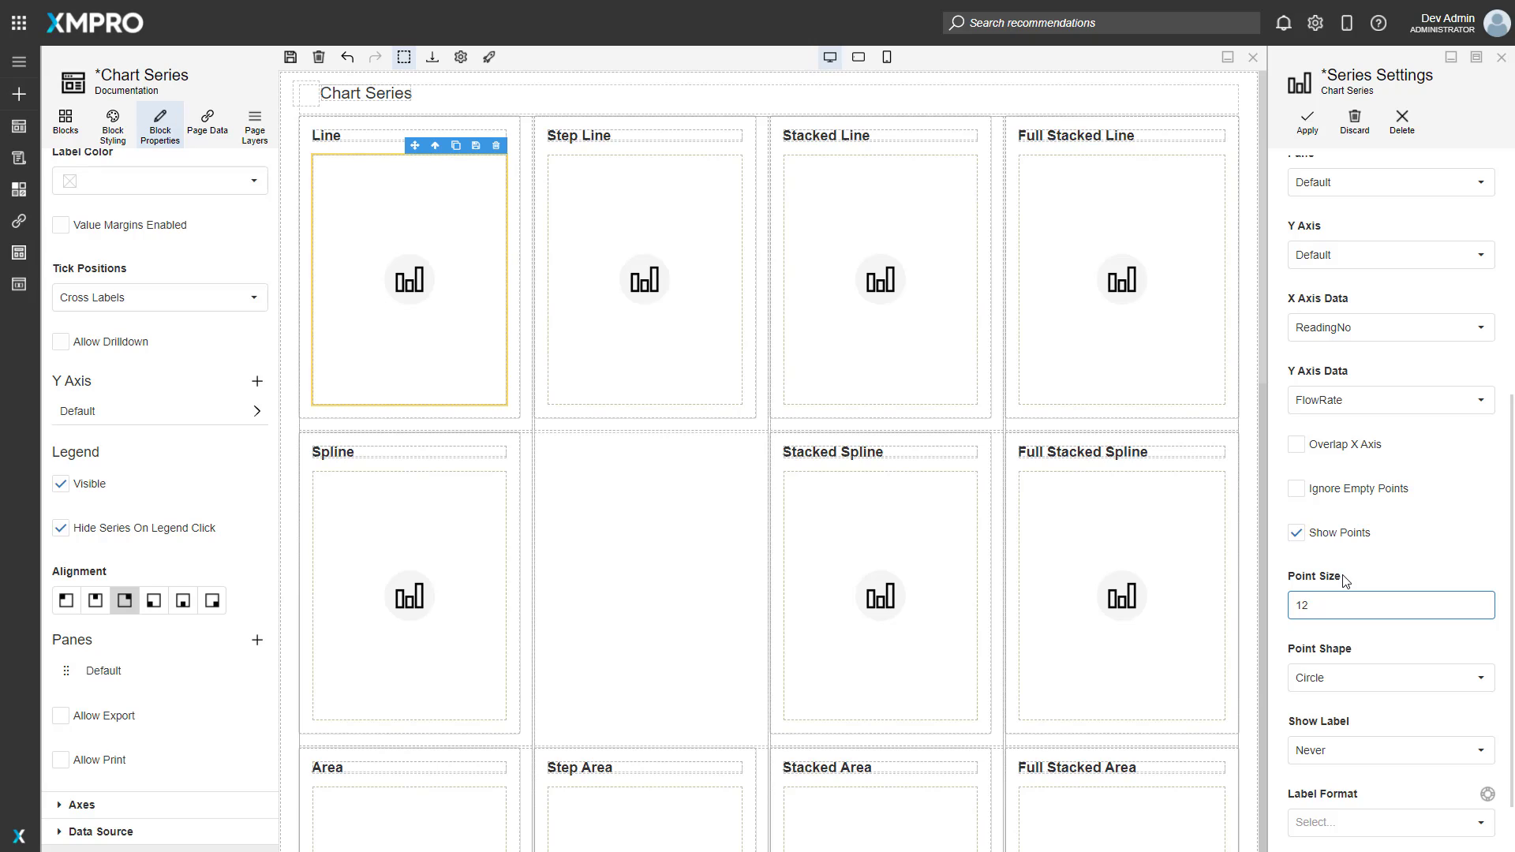
{"action": "scroll", "coordinate": [1347, 582], "scroll_direction": "down", "scroll_amount": 1}
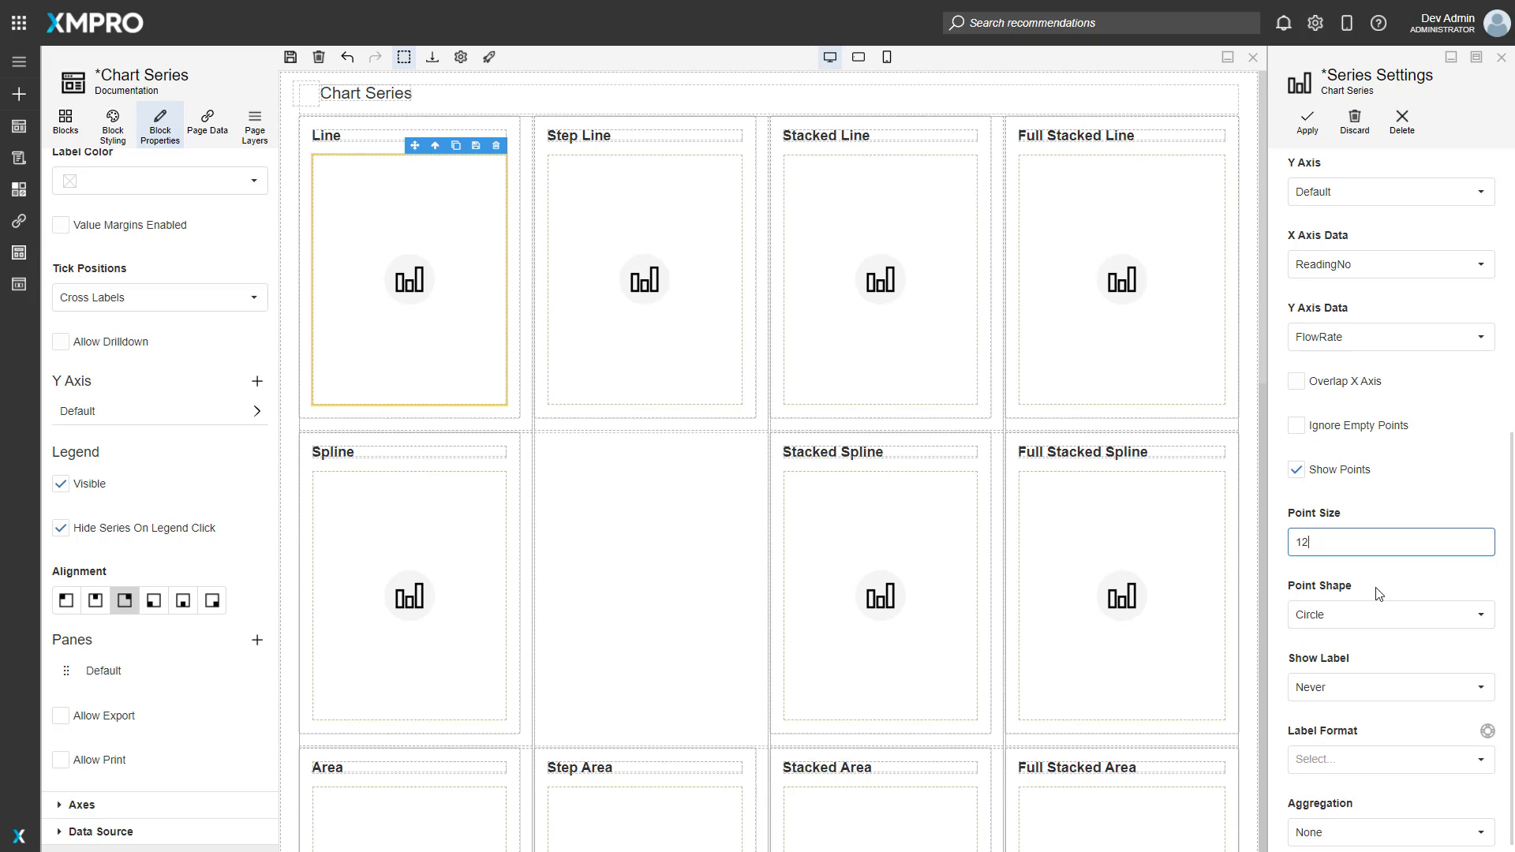
{"action": "left_click", "coordinate": [1481, 615]}
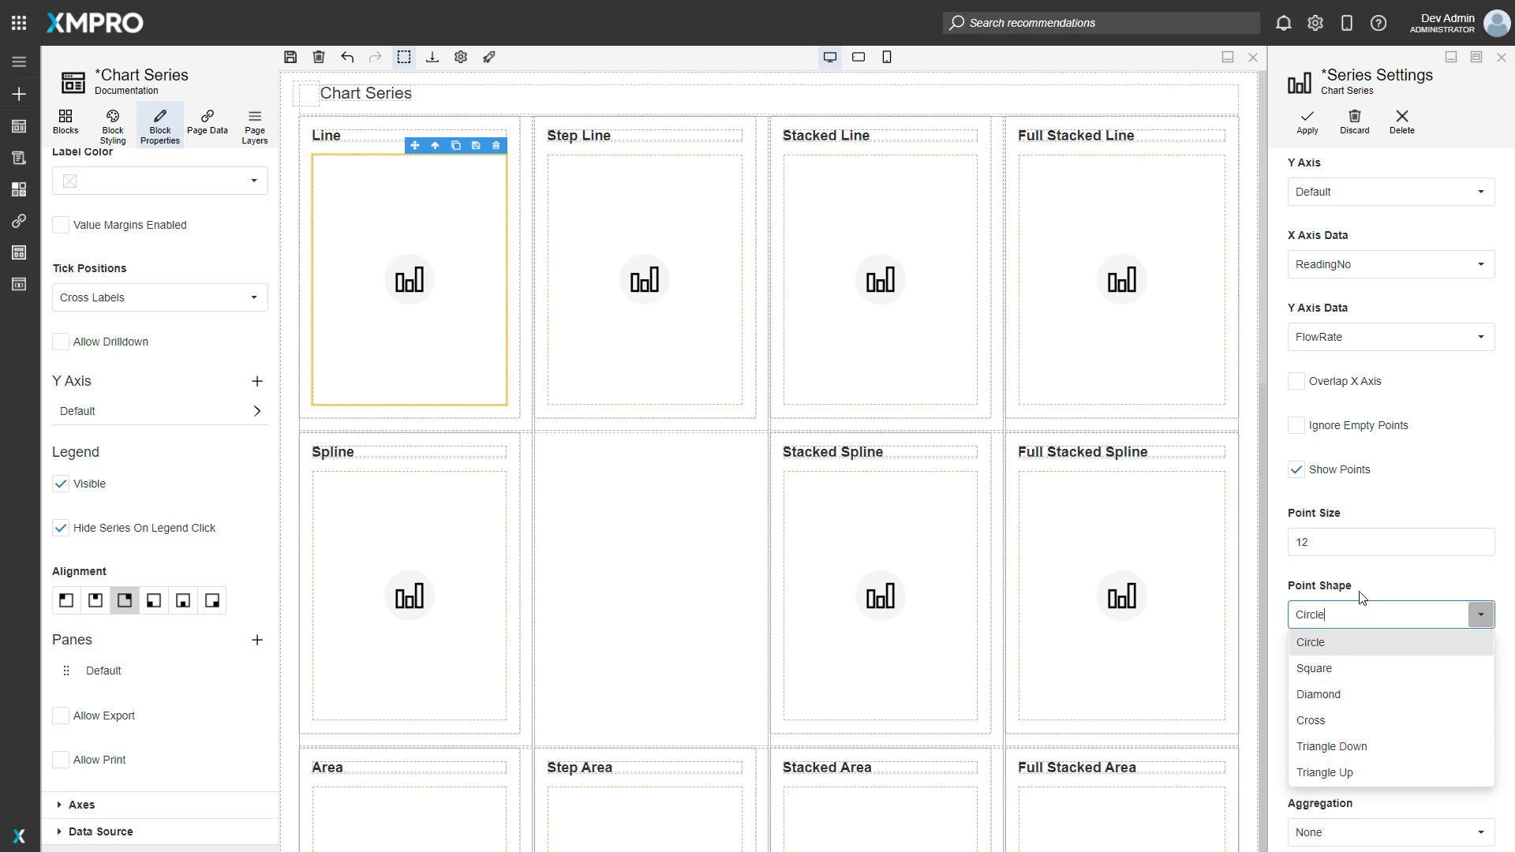
{"action": "left_click", "coordinate": [1350, 694]}
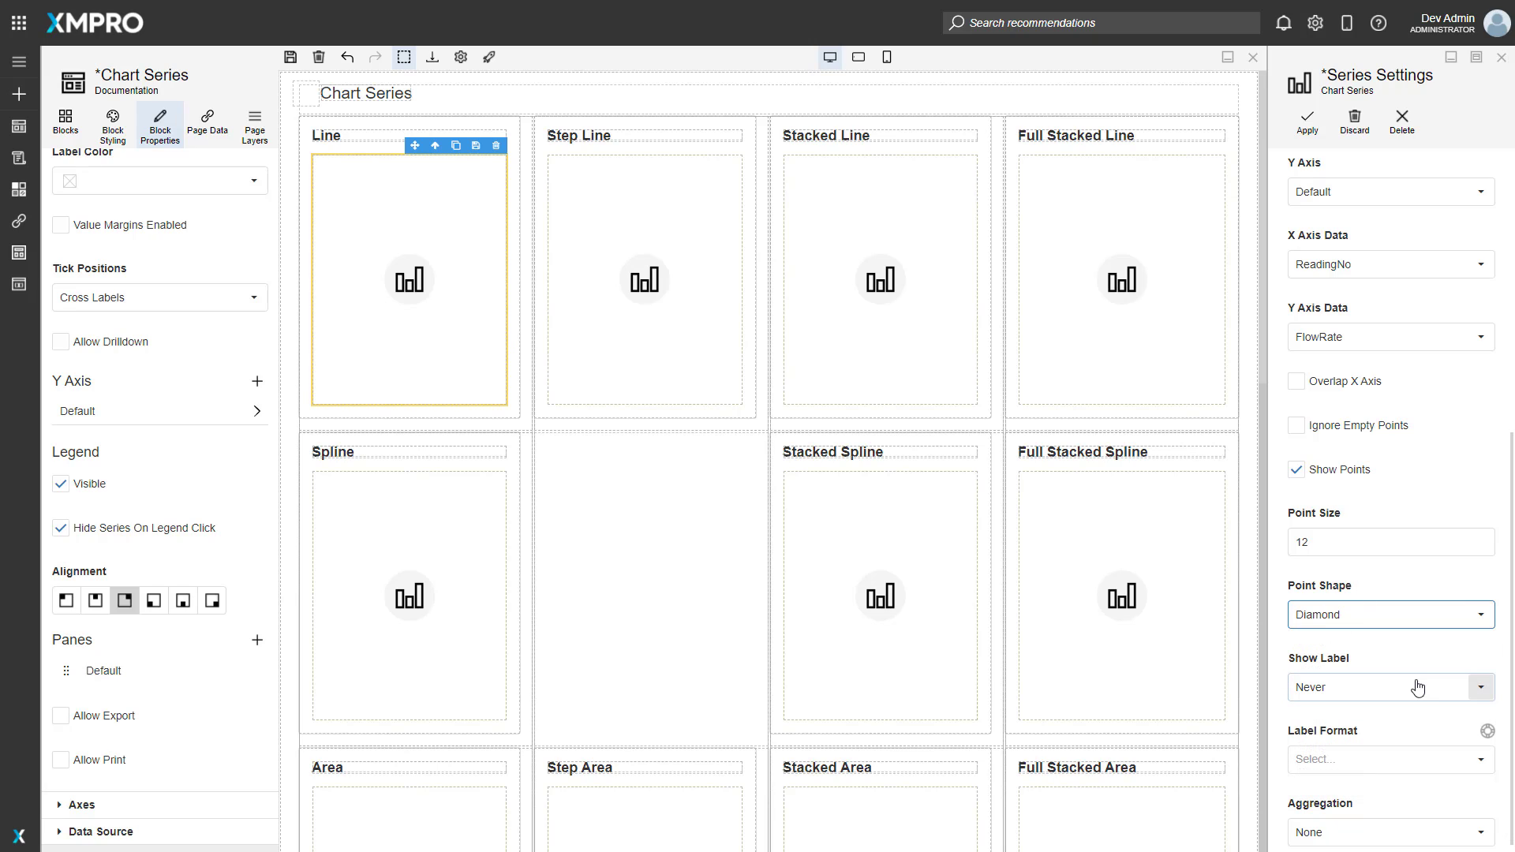
- Set the Flow series' labels to show On Hover
{"action": "left_click", "coordinate": [1481, 686]}
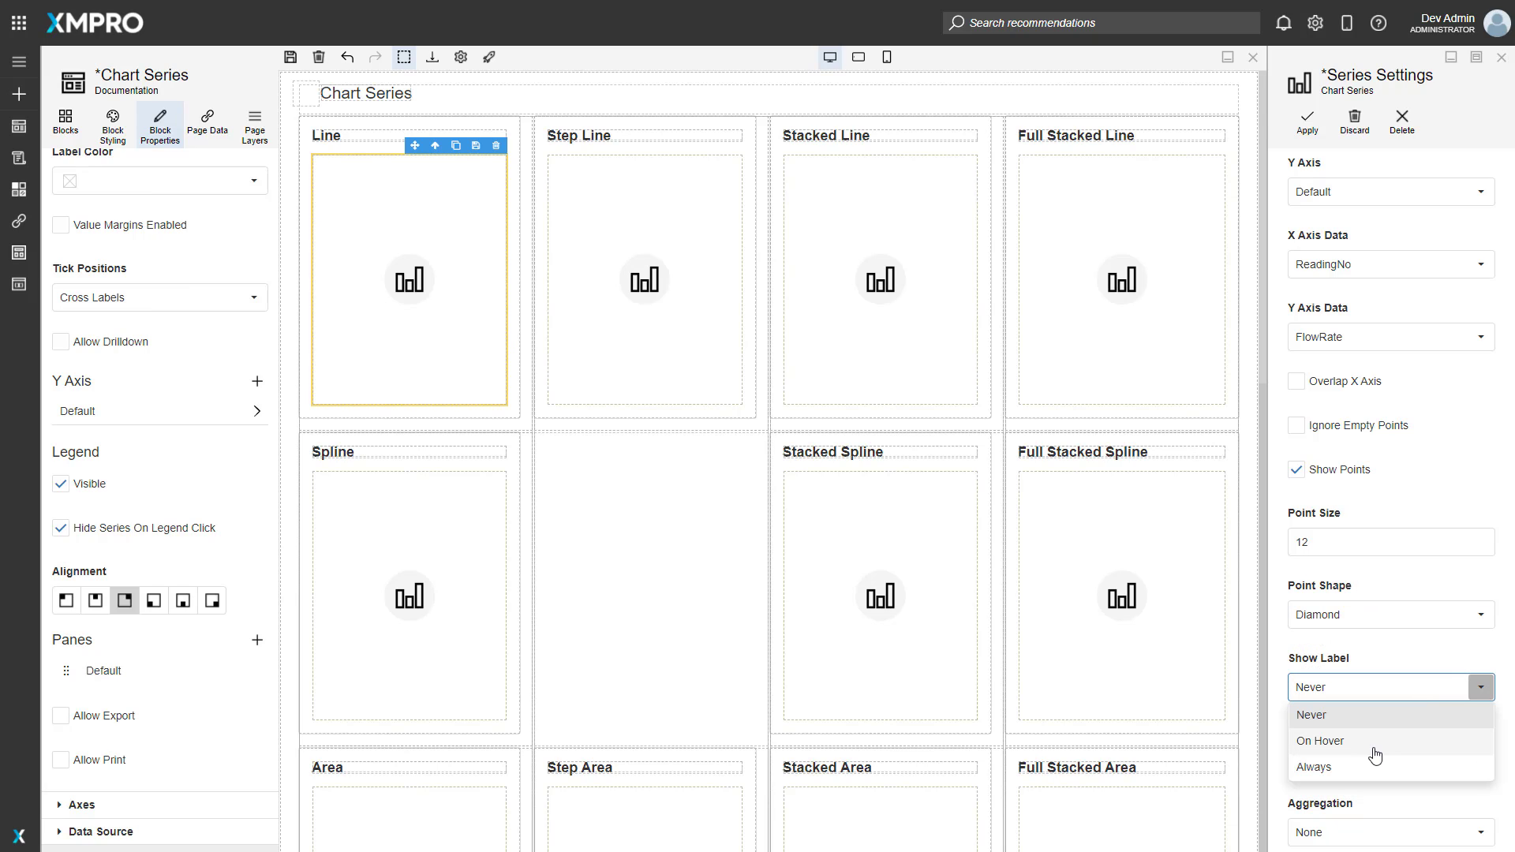
{"action": "left_click", "coordinate": [1375, 746]}
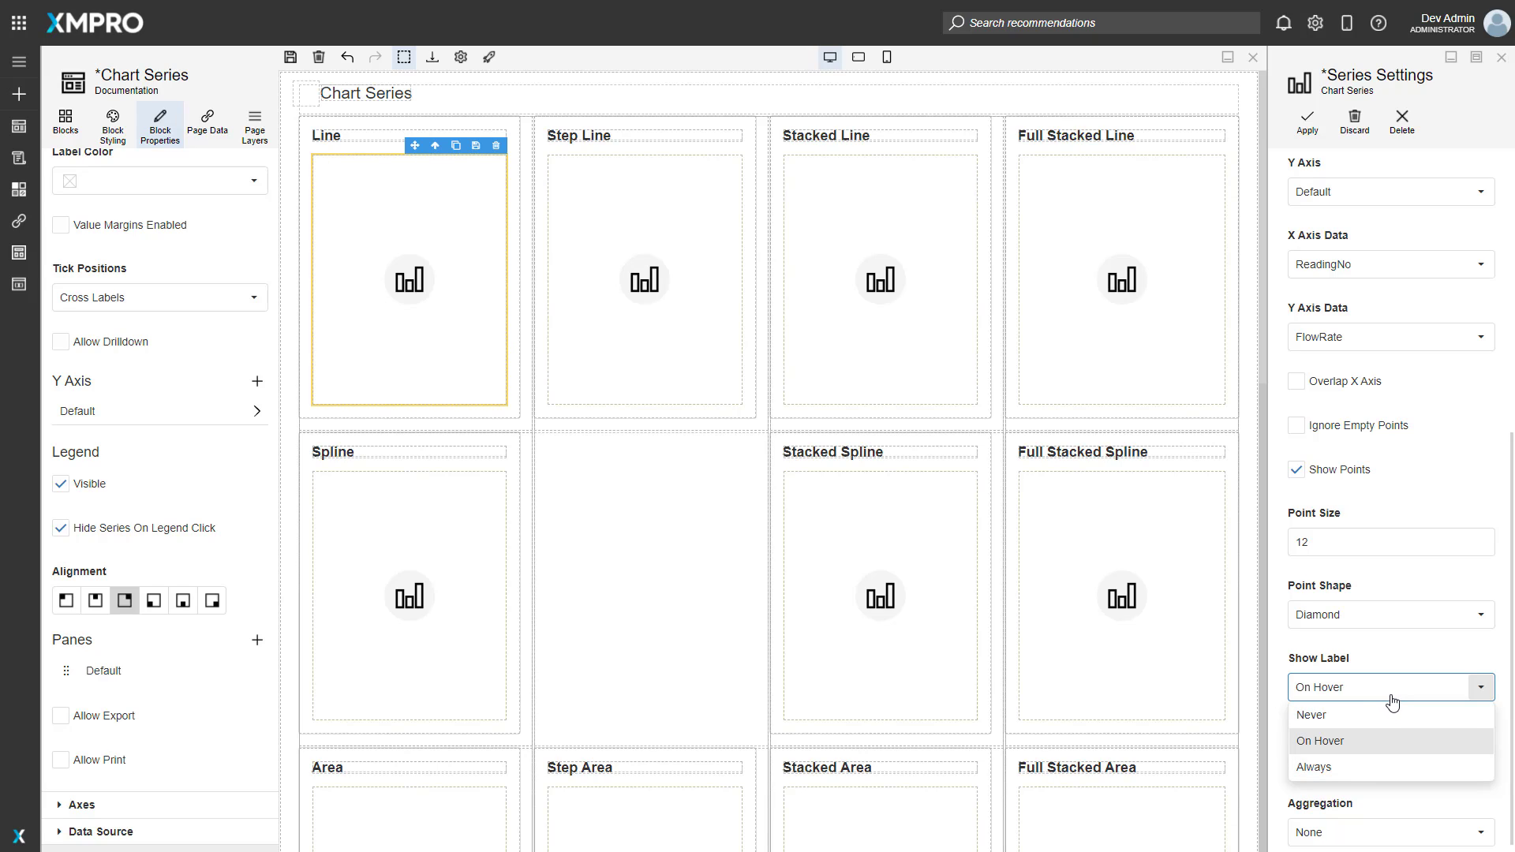
{"action": "left_click", "coordinate": [1393, 701]}
- Review the available label formats and enter the custom format $# for the Flow series
{"action": "left_click", "coordinate": [1382, 758]}
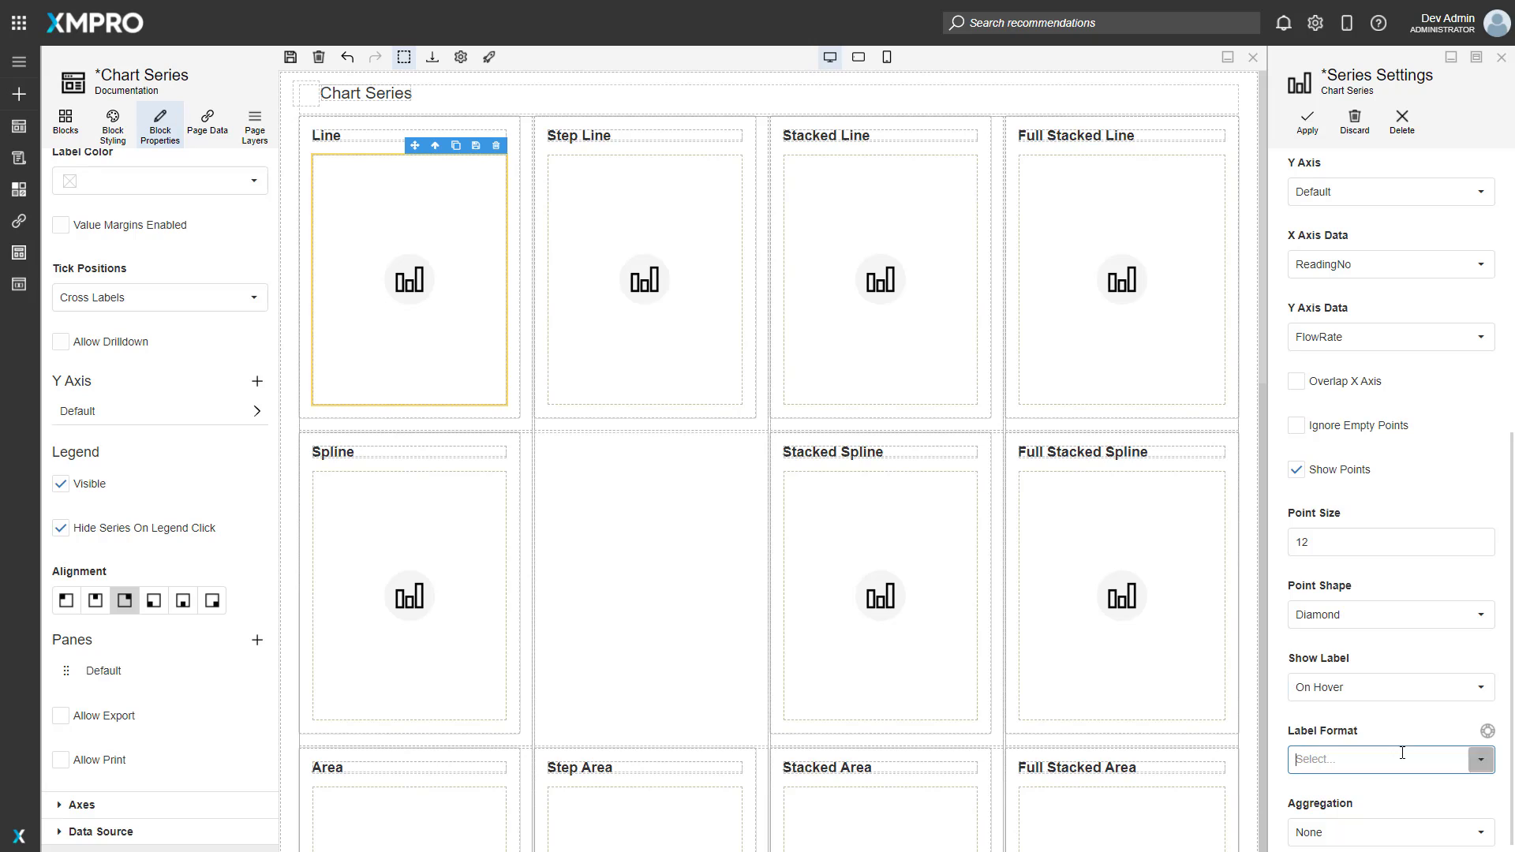
{"action": "scroll", "coordinate": [1356, 642], "scroll_direction": "down", "scroll_amount": 5}
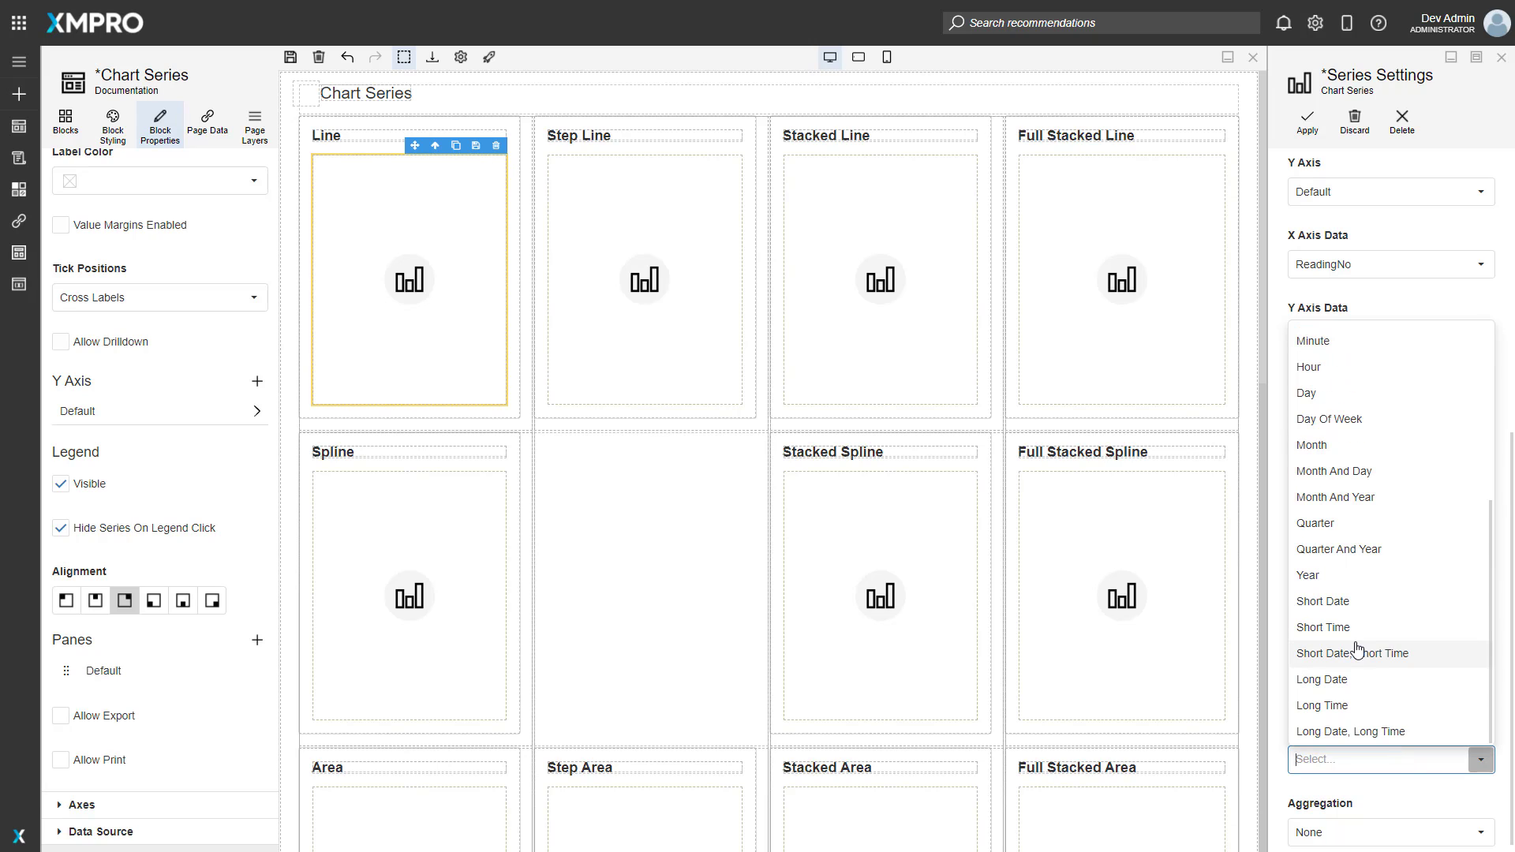
{"action": "scroll", "coordinate": [1359, 645], "scroll_direction": "up", "scroll_amount": 5}
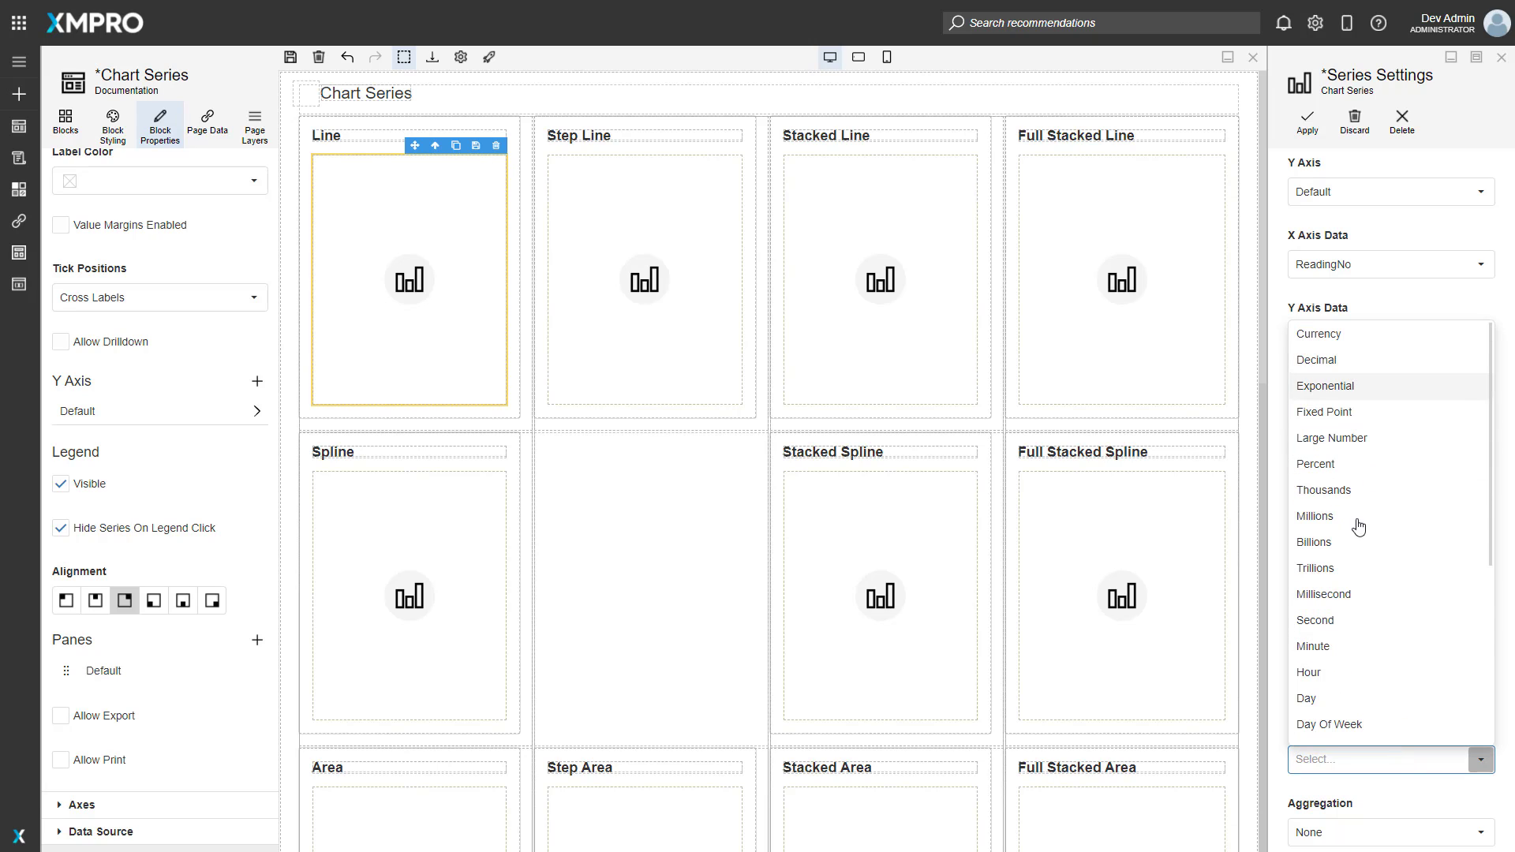
{"action": "scroll", "coordinate": [1356, 687], "scroll_direction": "down", "scroll_amount": 4}
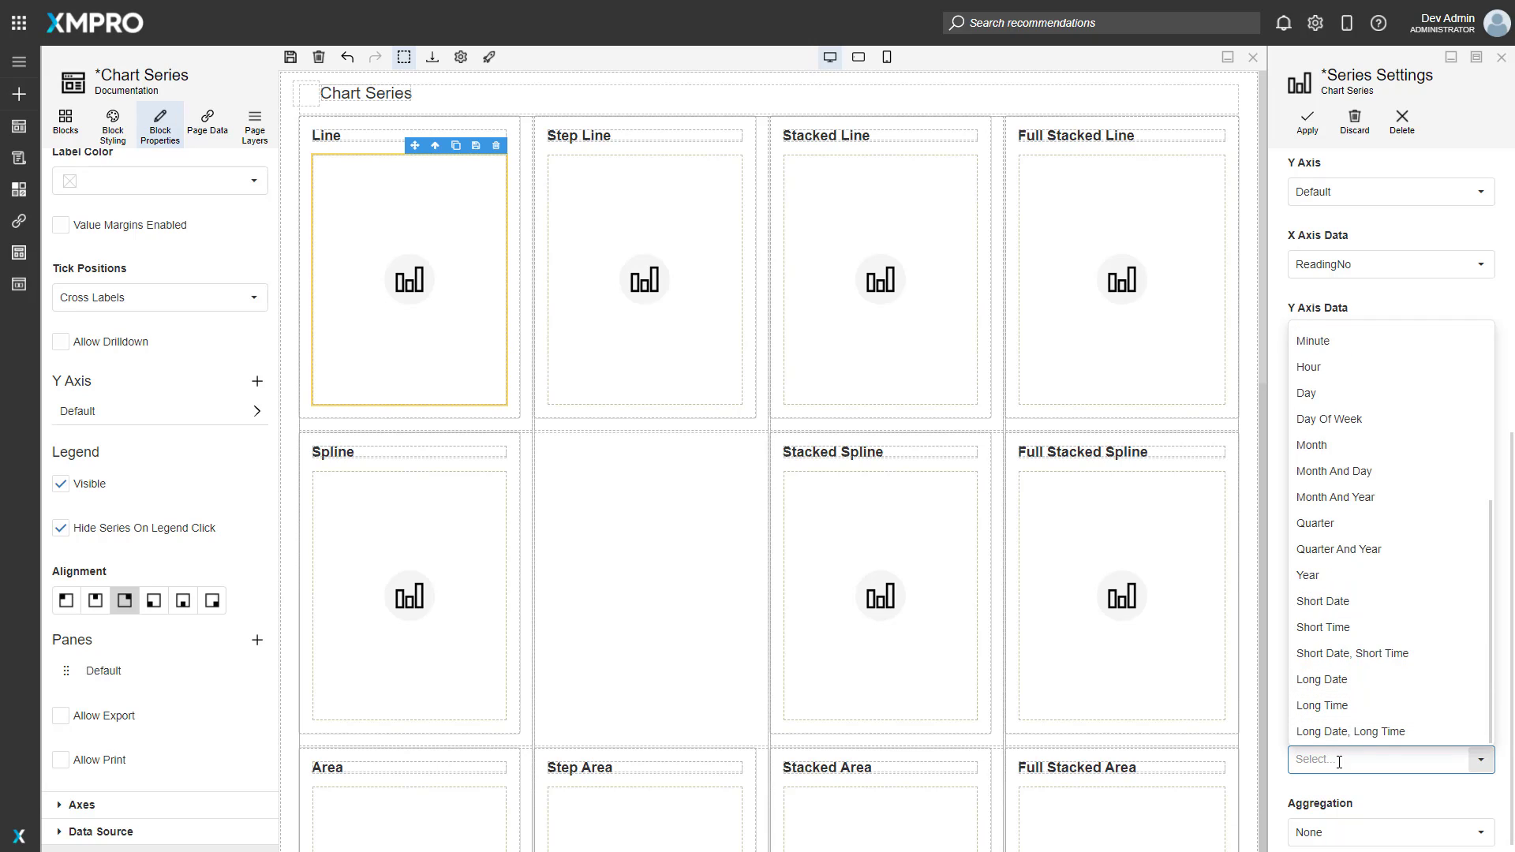
{"action": "type", "text": "$#"}
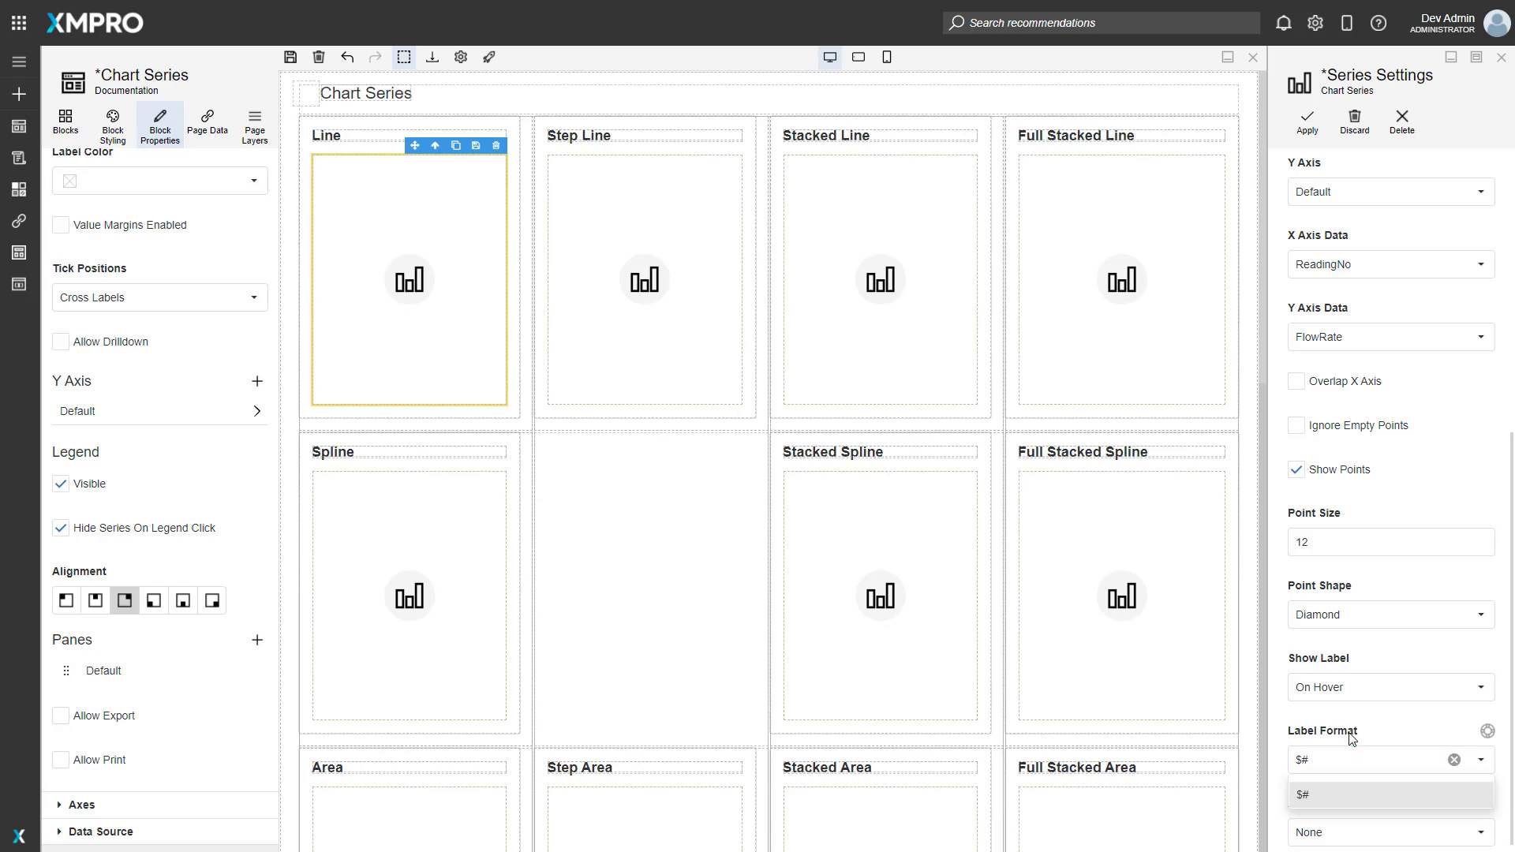
{"action": "key", "text": "Return"}
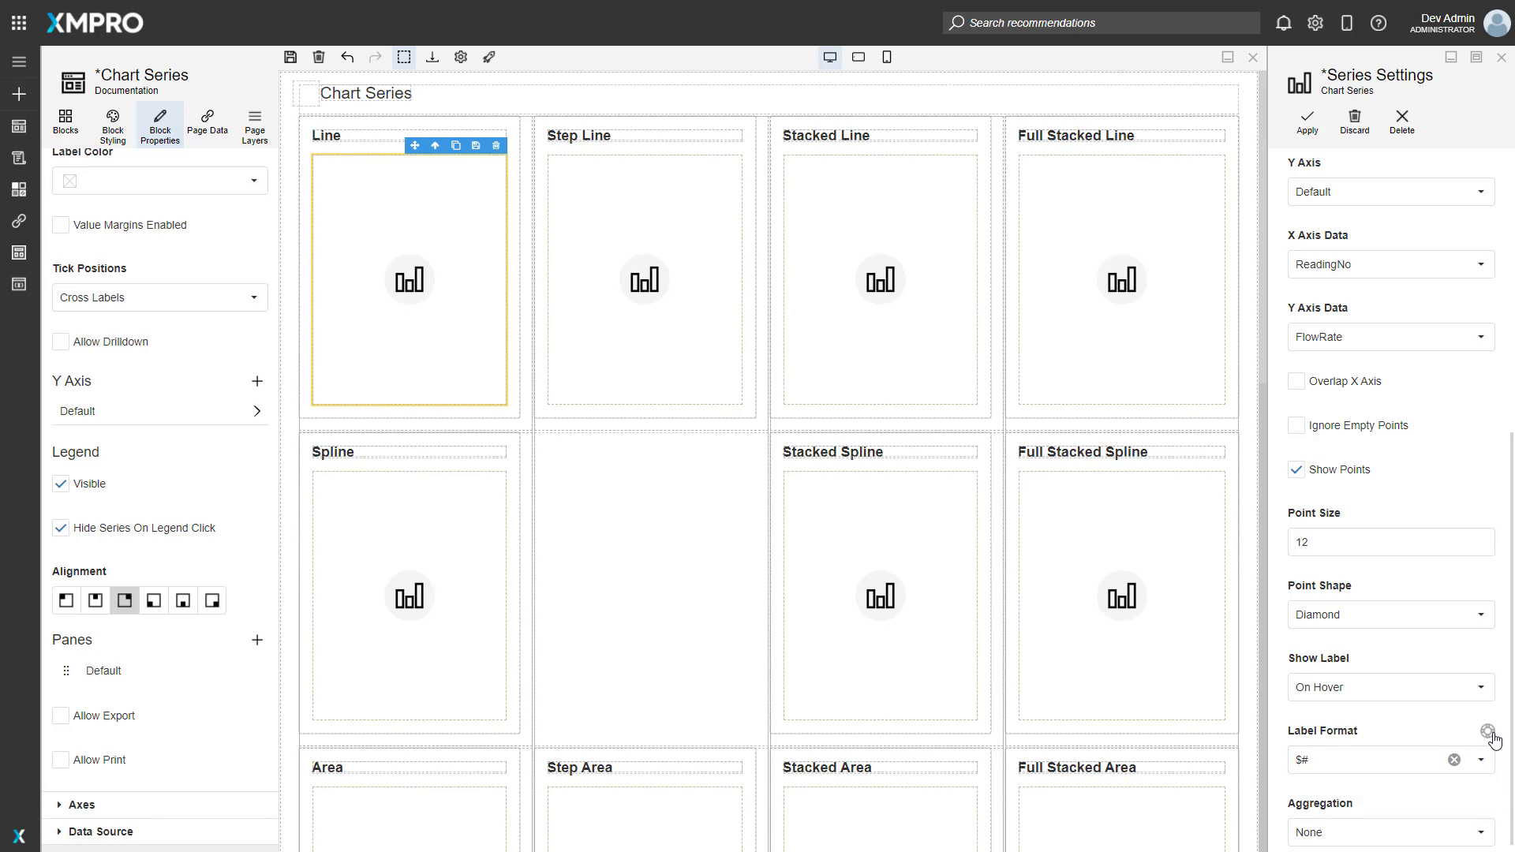
- Apply the Flow series settings, save the Chart Series page and launch it
{"action": "left_click", "coordinate": [1367, 834]}
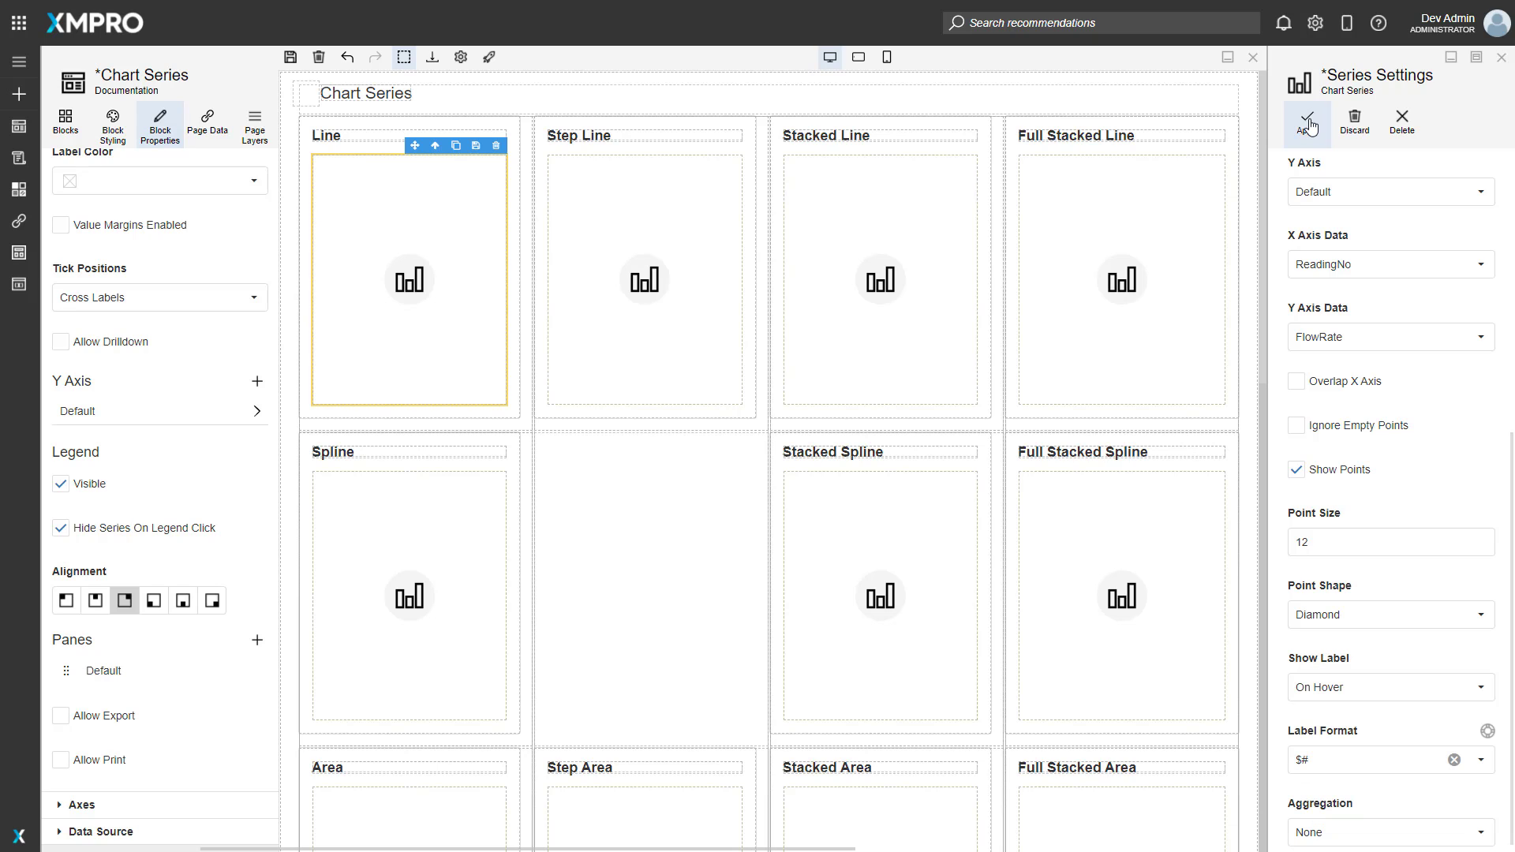
{"action": "left_click", "coordinate": [1308, 124]}
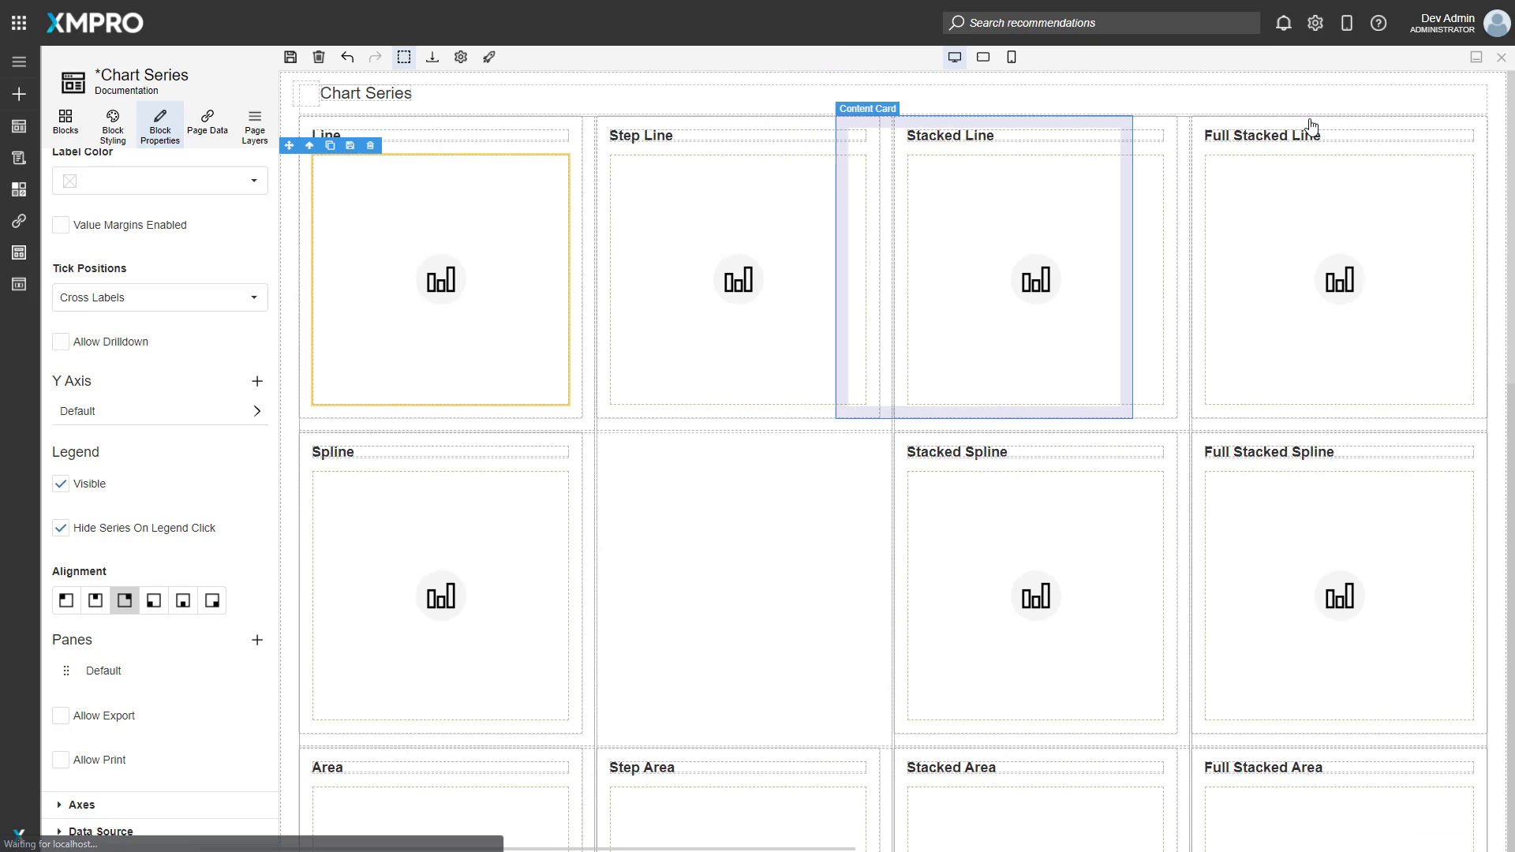
{"action": "left_click", "coordinate": [290, 58]}
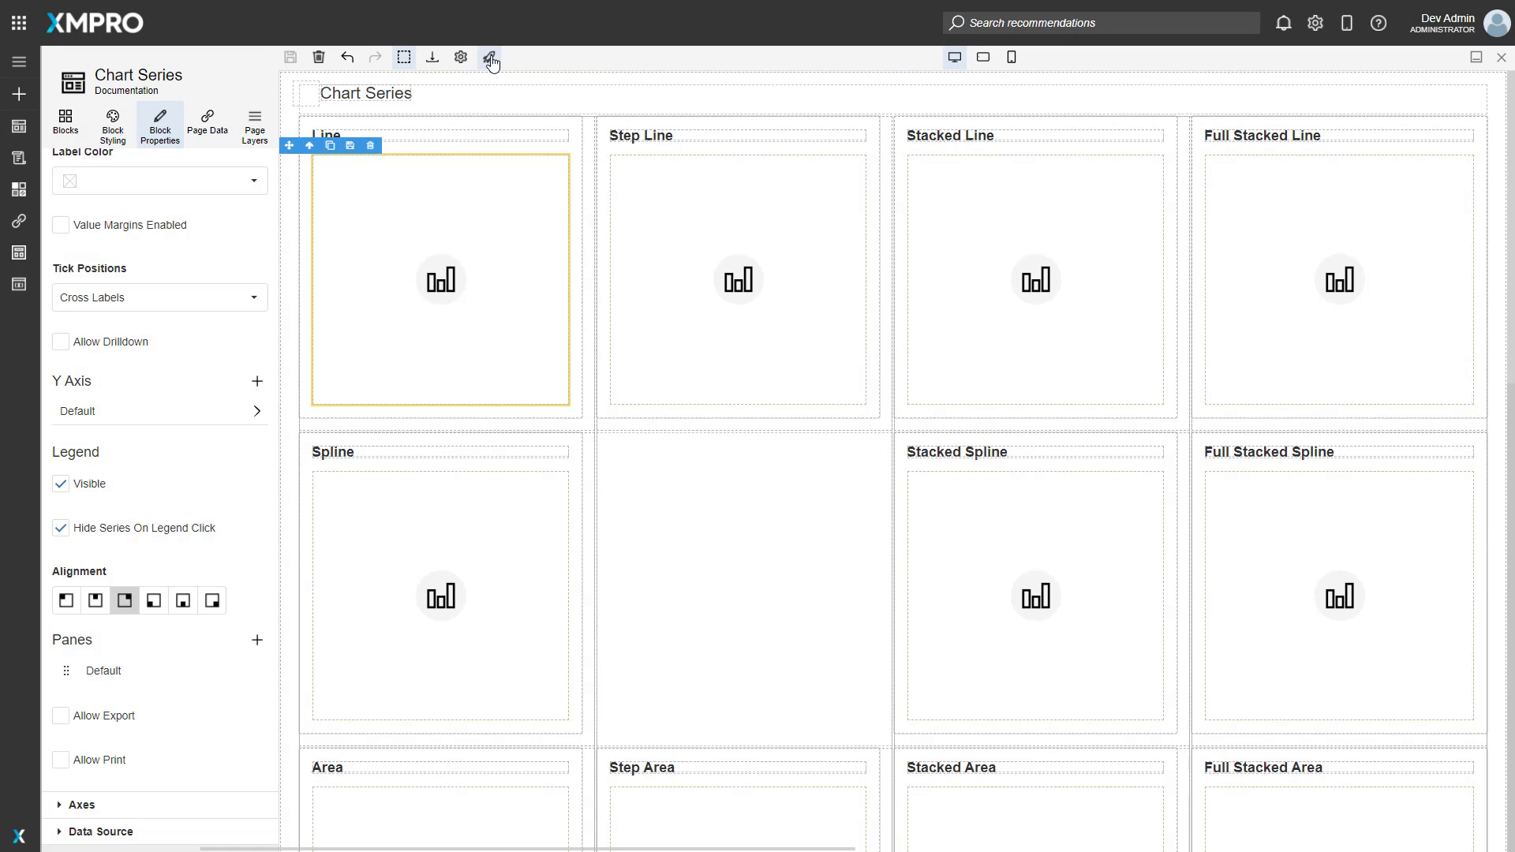
{"action": "left_click", "coordinate": [490, 58]}
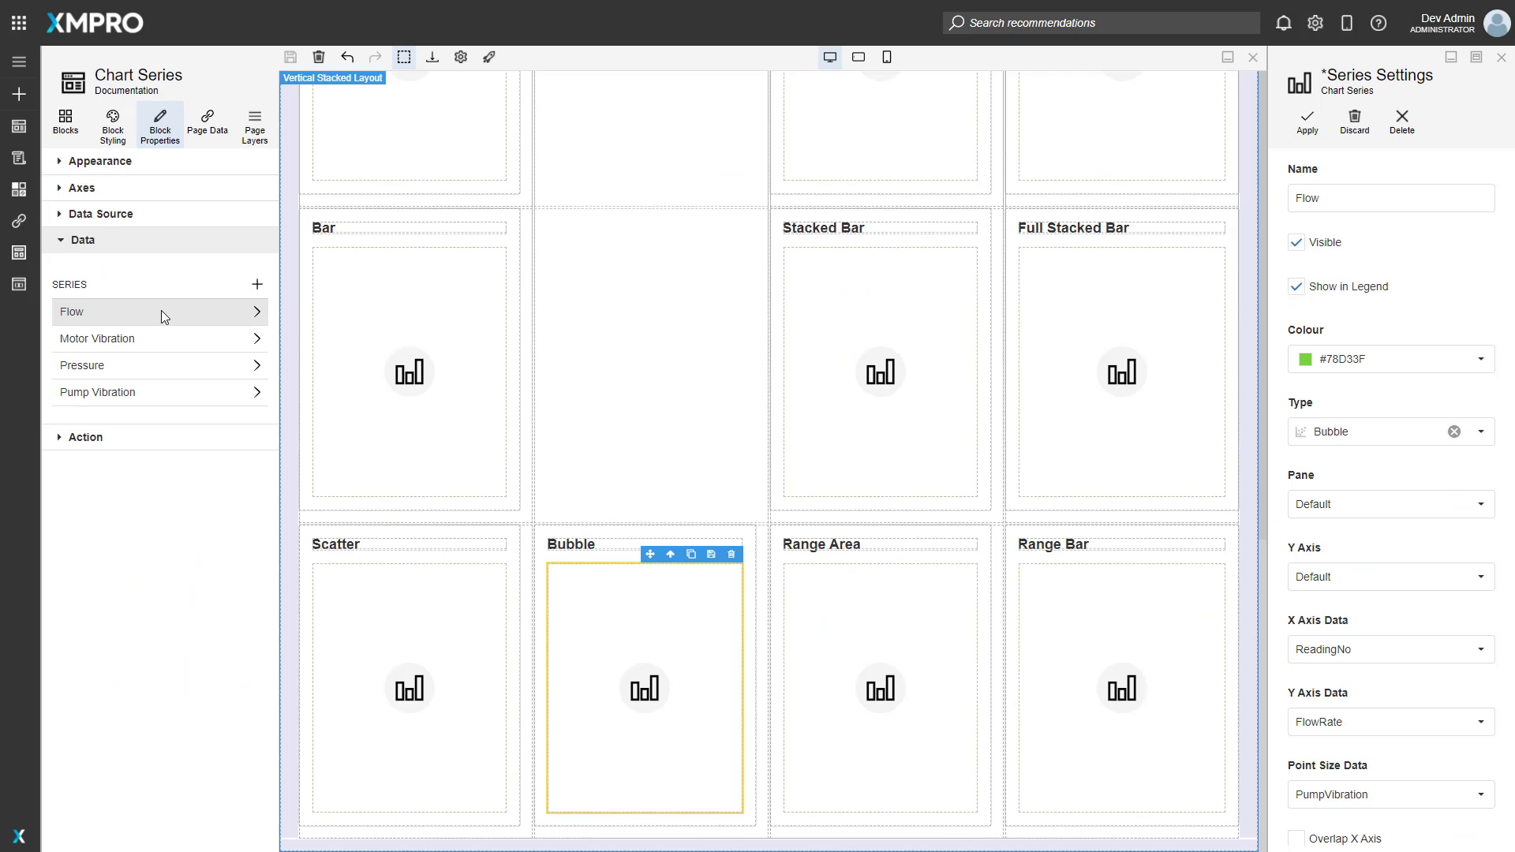
- Review the data settings of the Bubble chart's Flow series and the Range Area chart's East series
{"action": "scroll", "coordinate": [1392, 505], "scroll_direction": "down", "scroll_amount": 3}
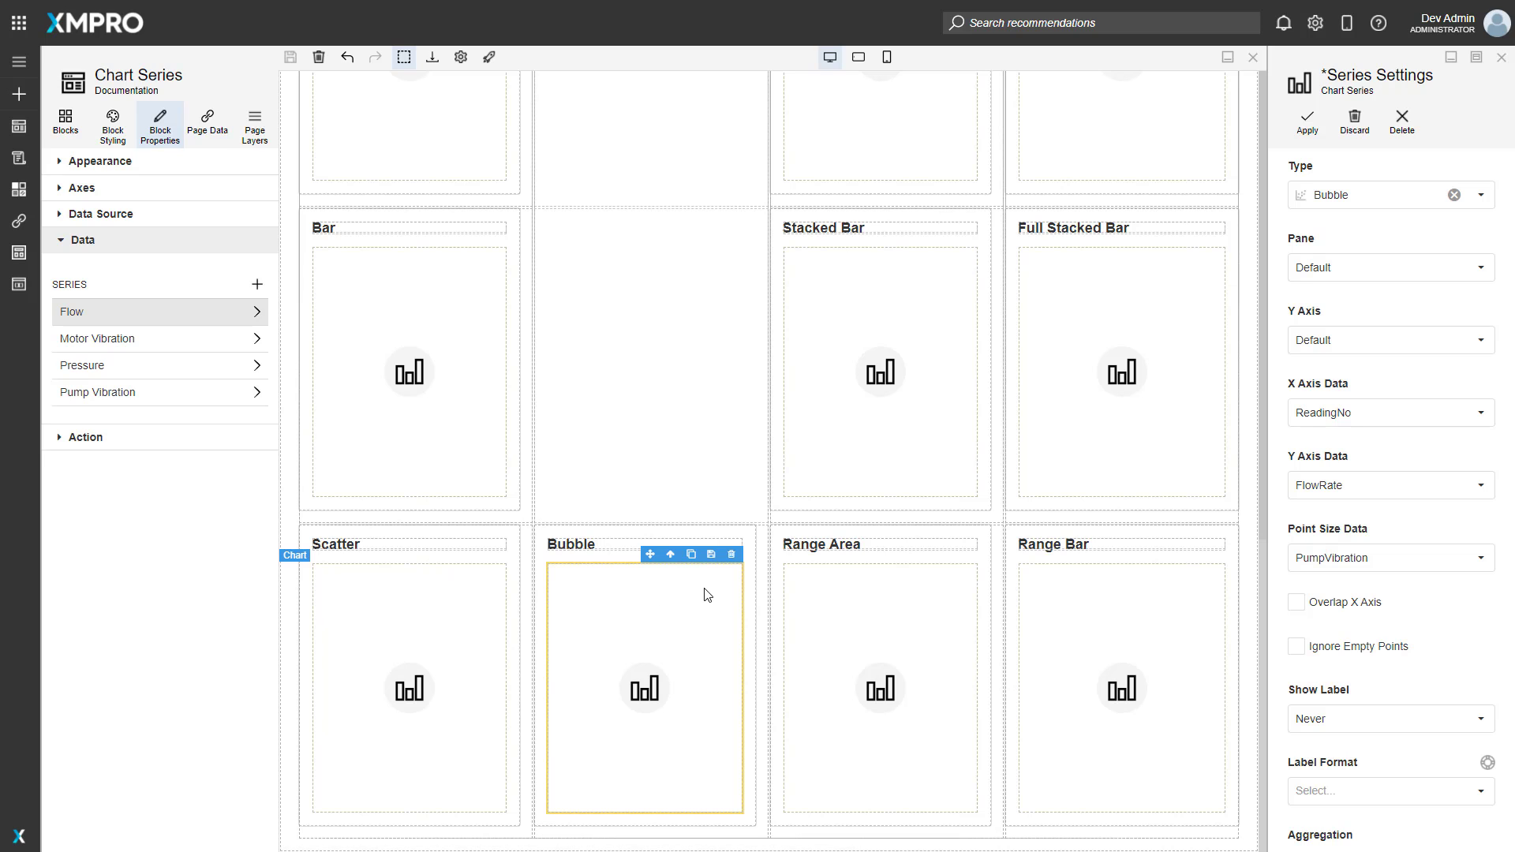
{"action": "left_click", "coordinate": [876, 636]}
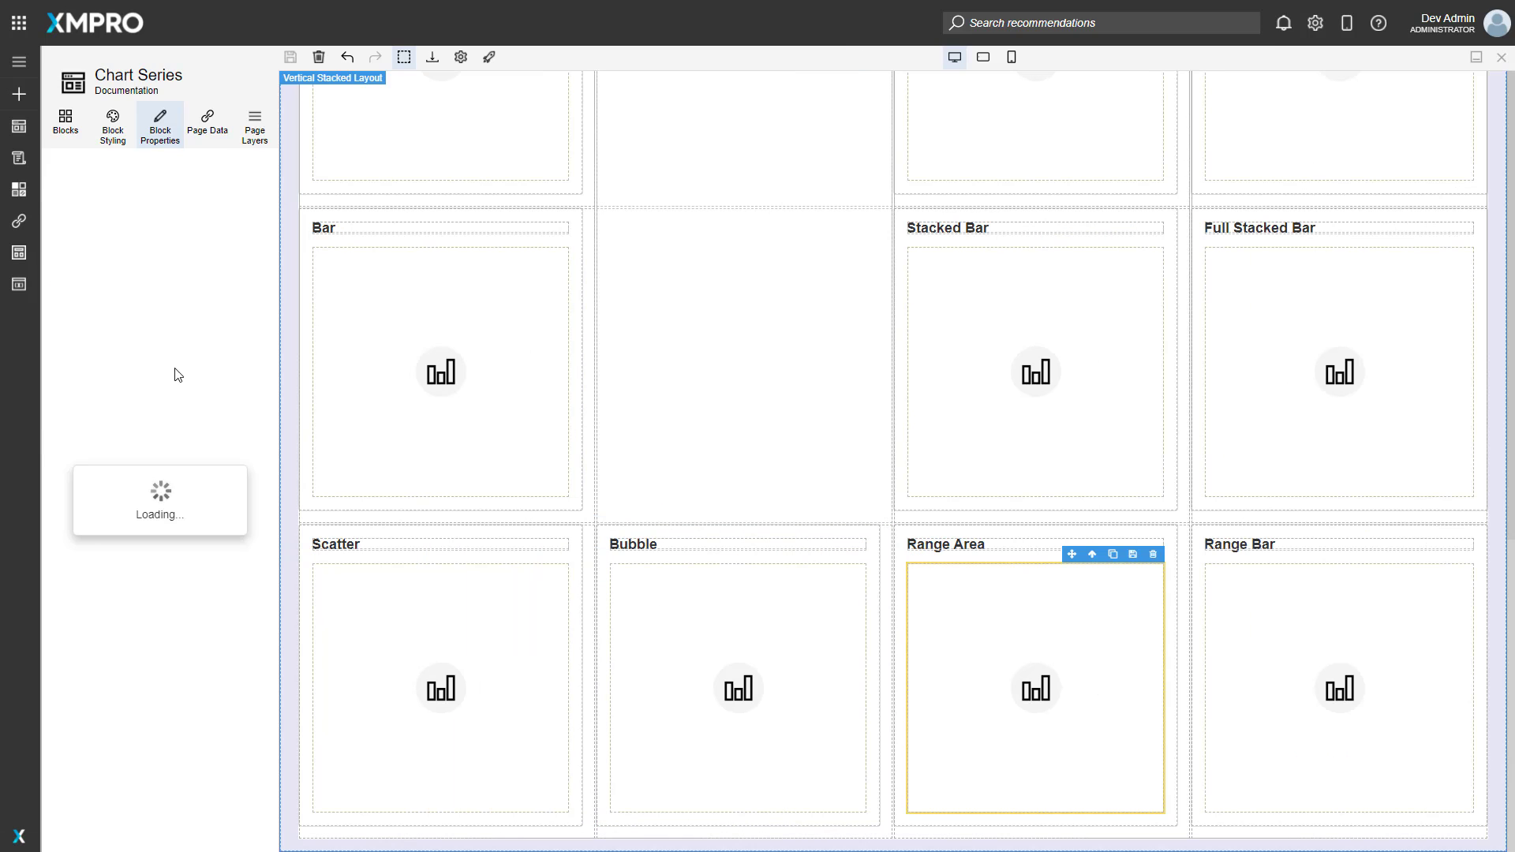
{"action": "left_click", "coordinate": [194, 320]}
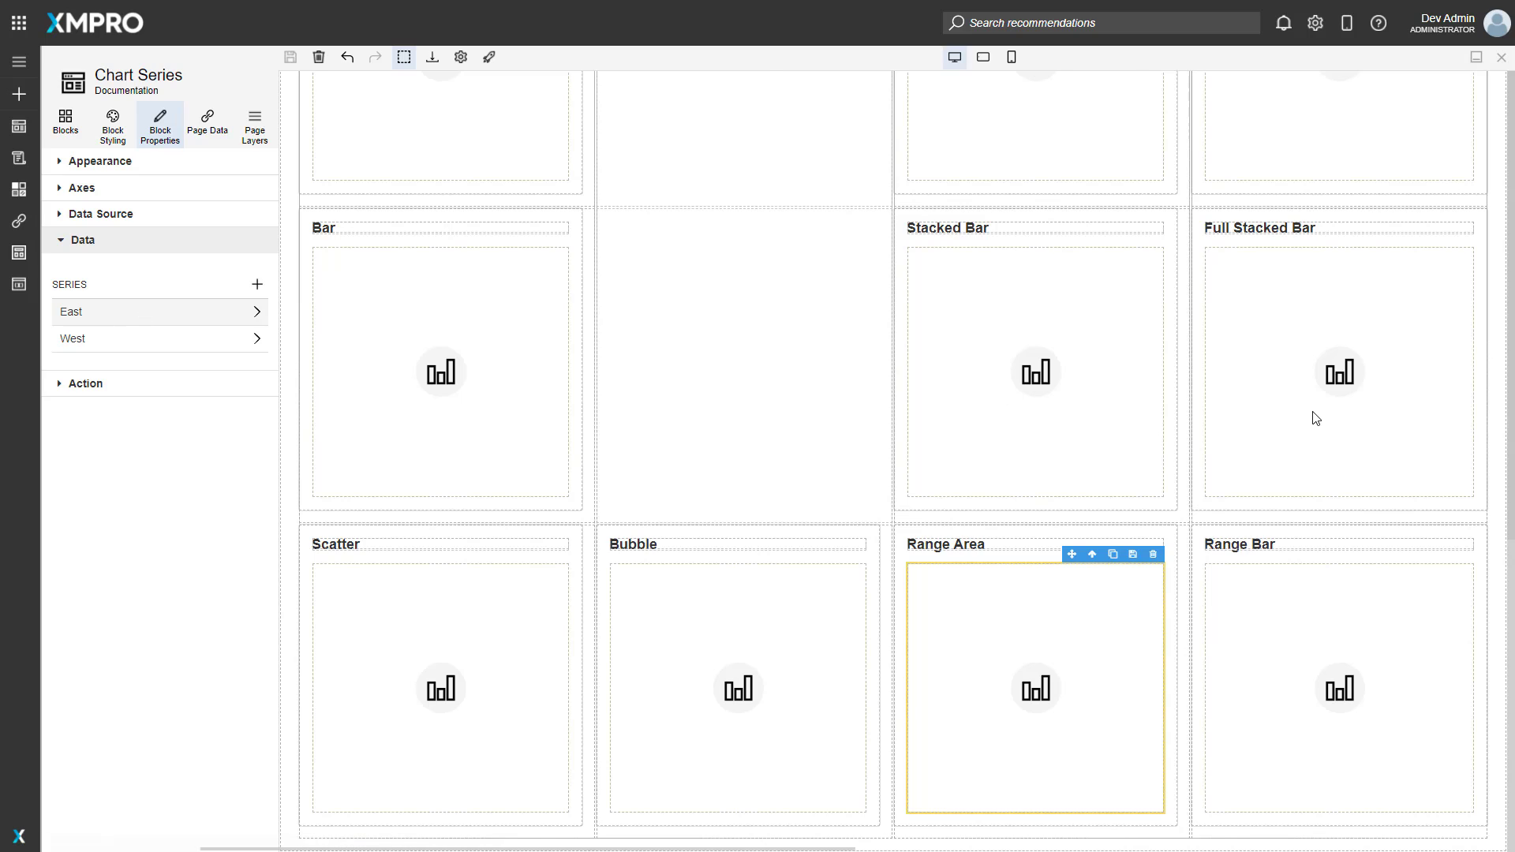
{"action": "scroll", "coordinate": [1389, 426], "scroll_direction": "down", "scroll_amount": 2}
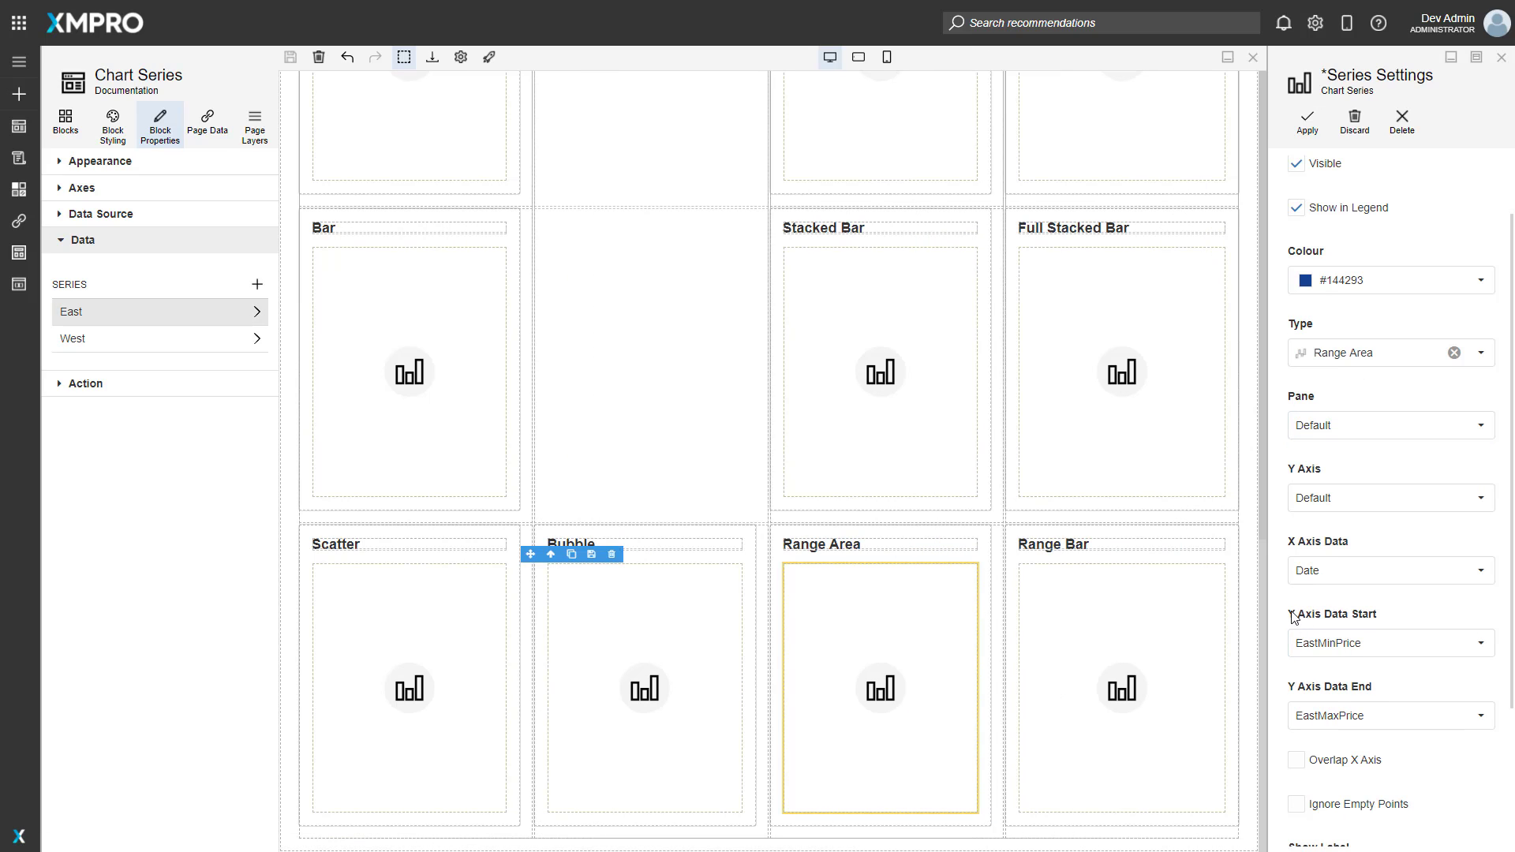
- Enable Overlap X Axis for the Range Bar chart's East series and apply the change
{"action": "left_click", "coordinate": [1160, 678]}
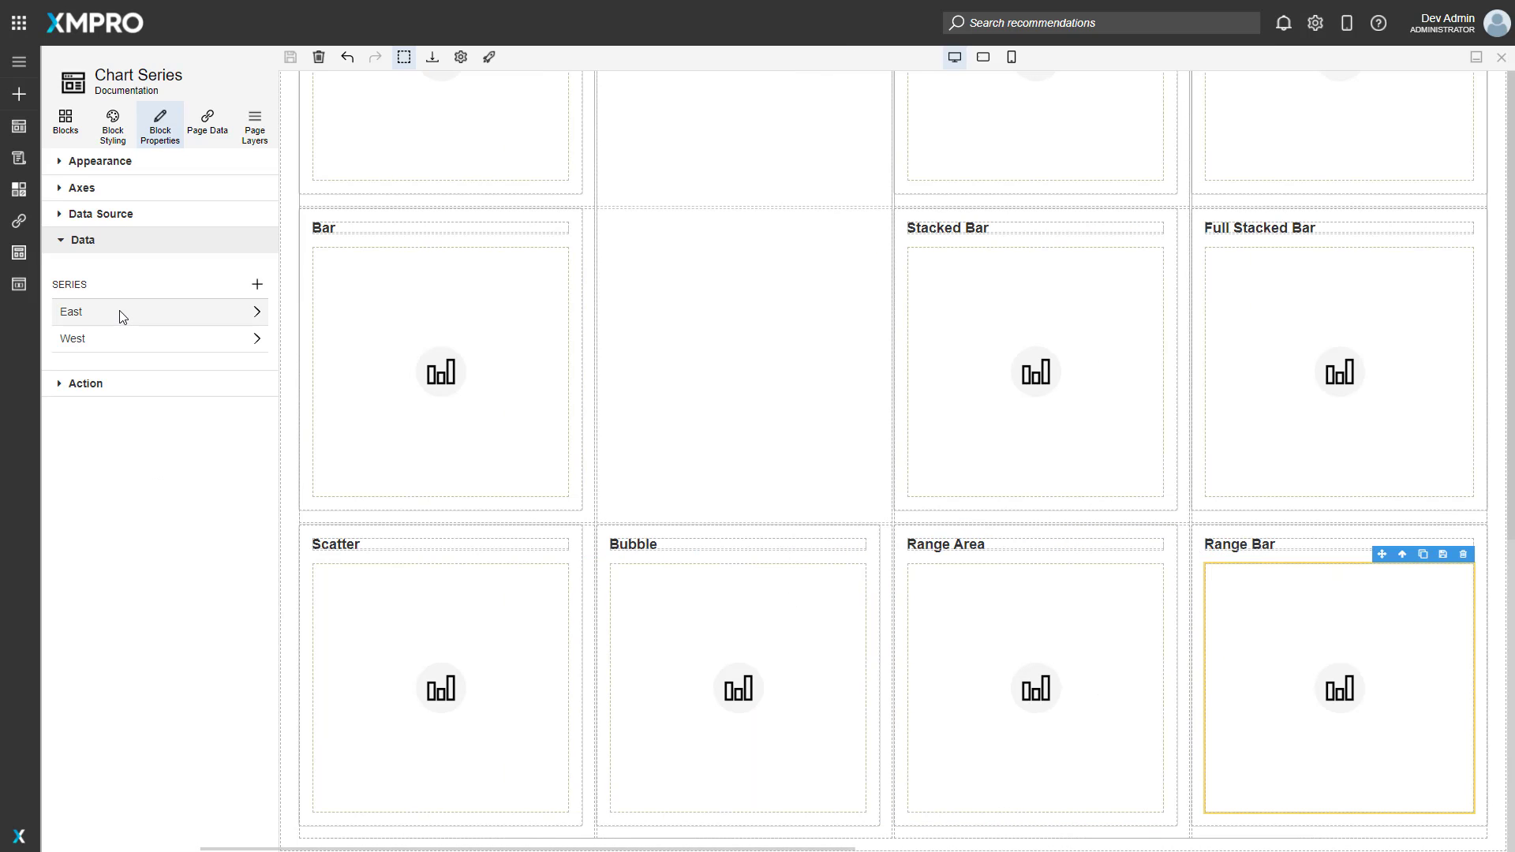
{"action": "left_click", "coordinate": [119, 313]}
{"action": "scroll", "coordinate": [1401, 692], "scroll_direction": "down", "scroll_amount": 3}
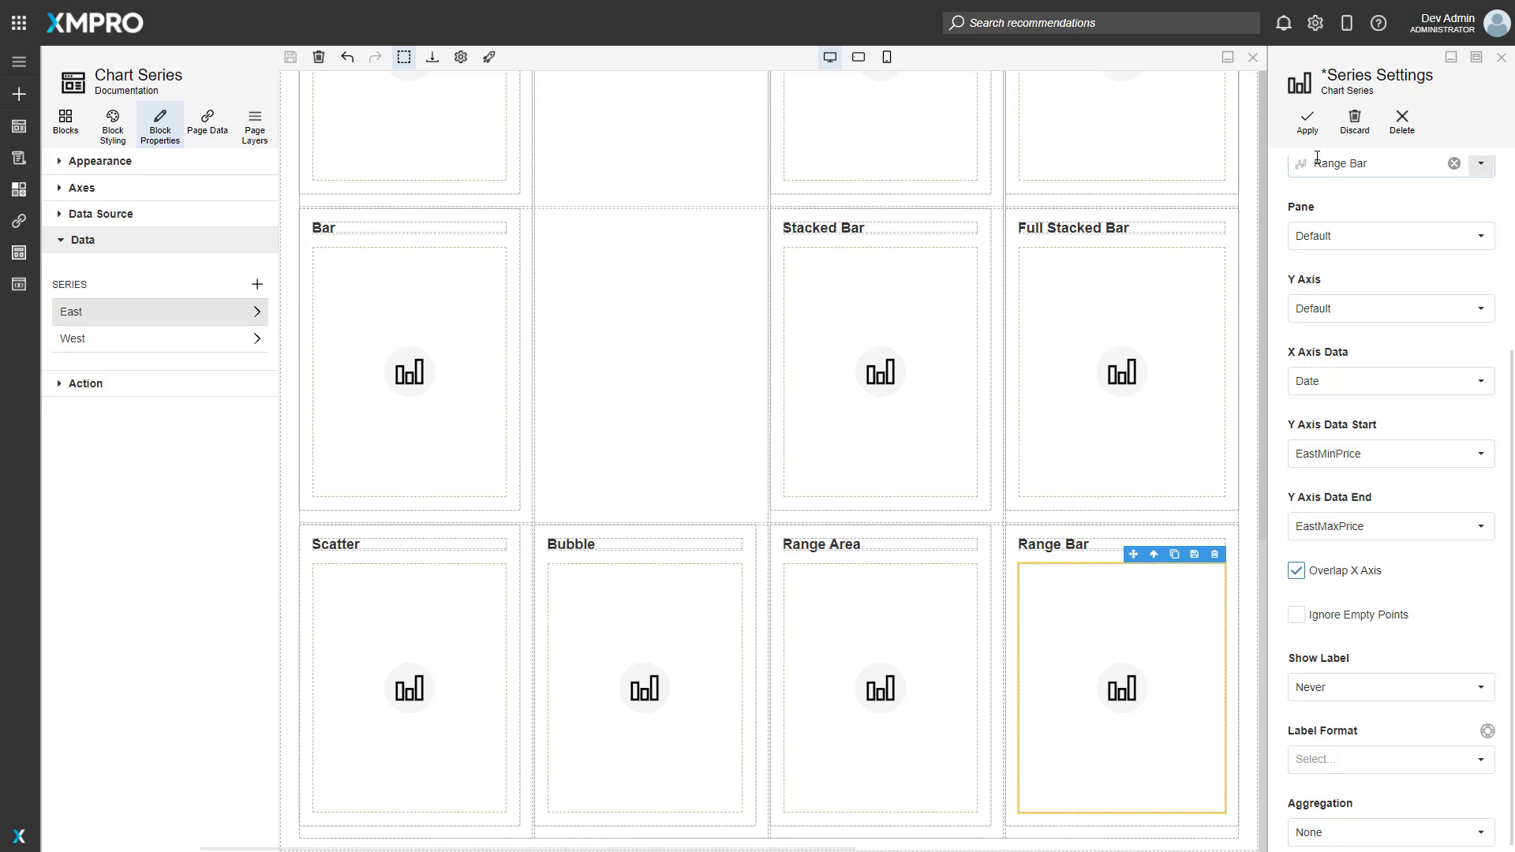
{"action": "left_click", "coordinate": [1307, 122]}
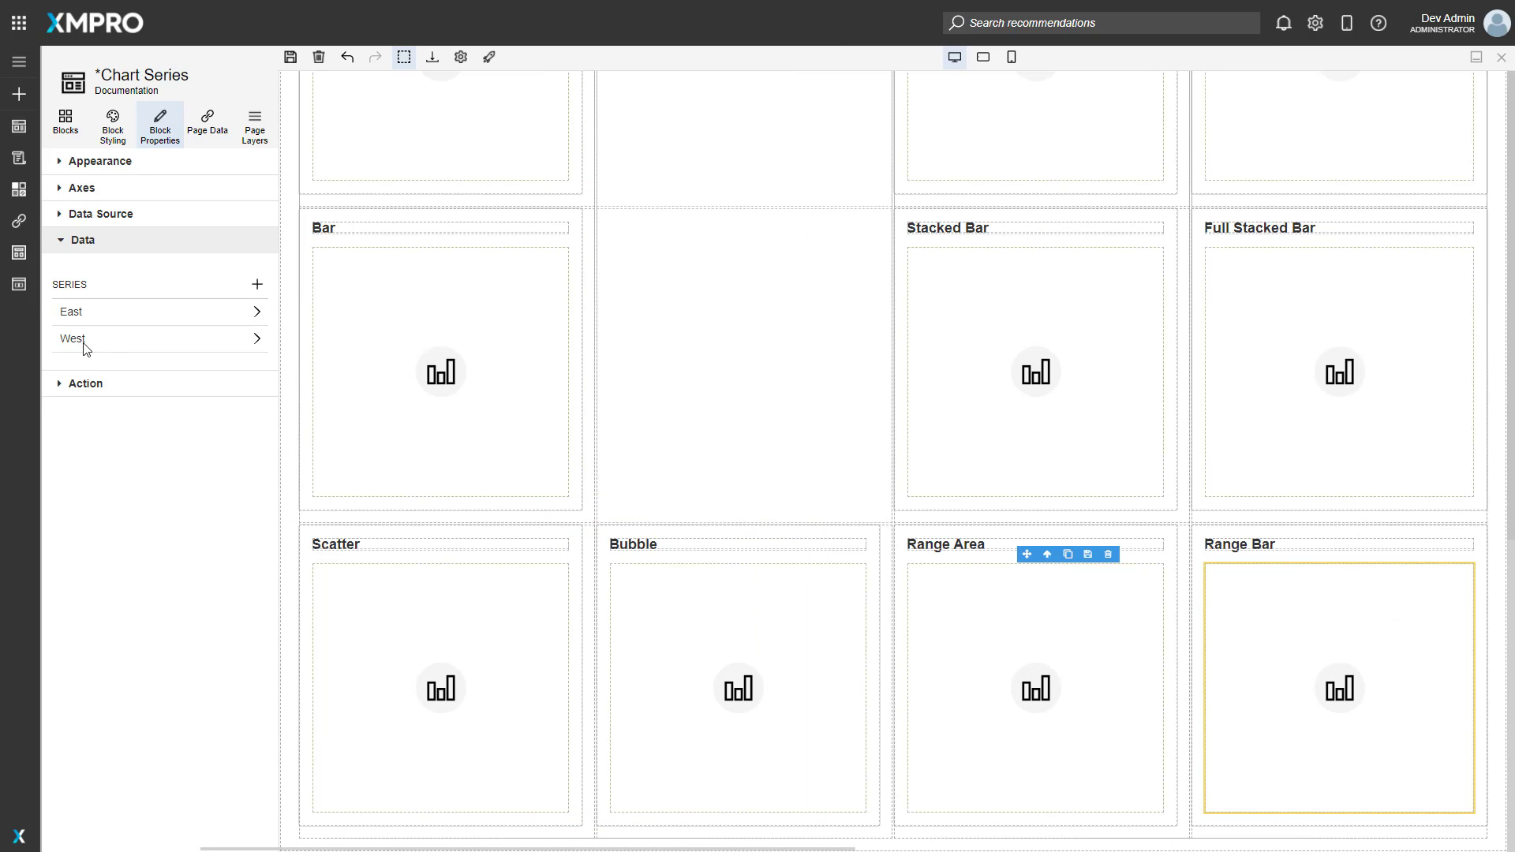
- Enable Overlap X Axis for the Range Bar chart's West series, apply the change and save the page
{"action": "left_click", "coordinate": [102, 342]}
{"action": "scroll", "coordinate": [1329, 677], "scroll_direction": "down", "scroll_amount": 3}
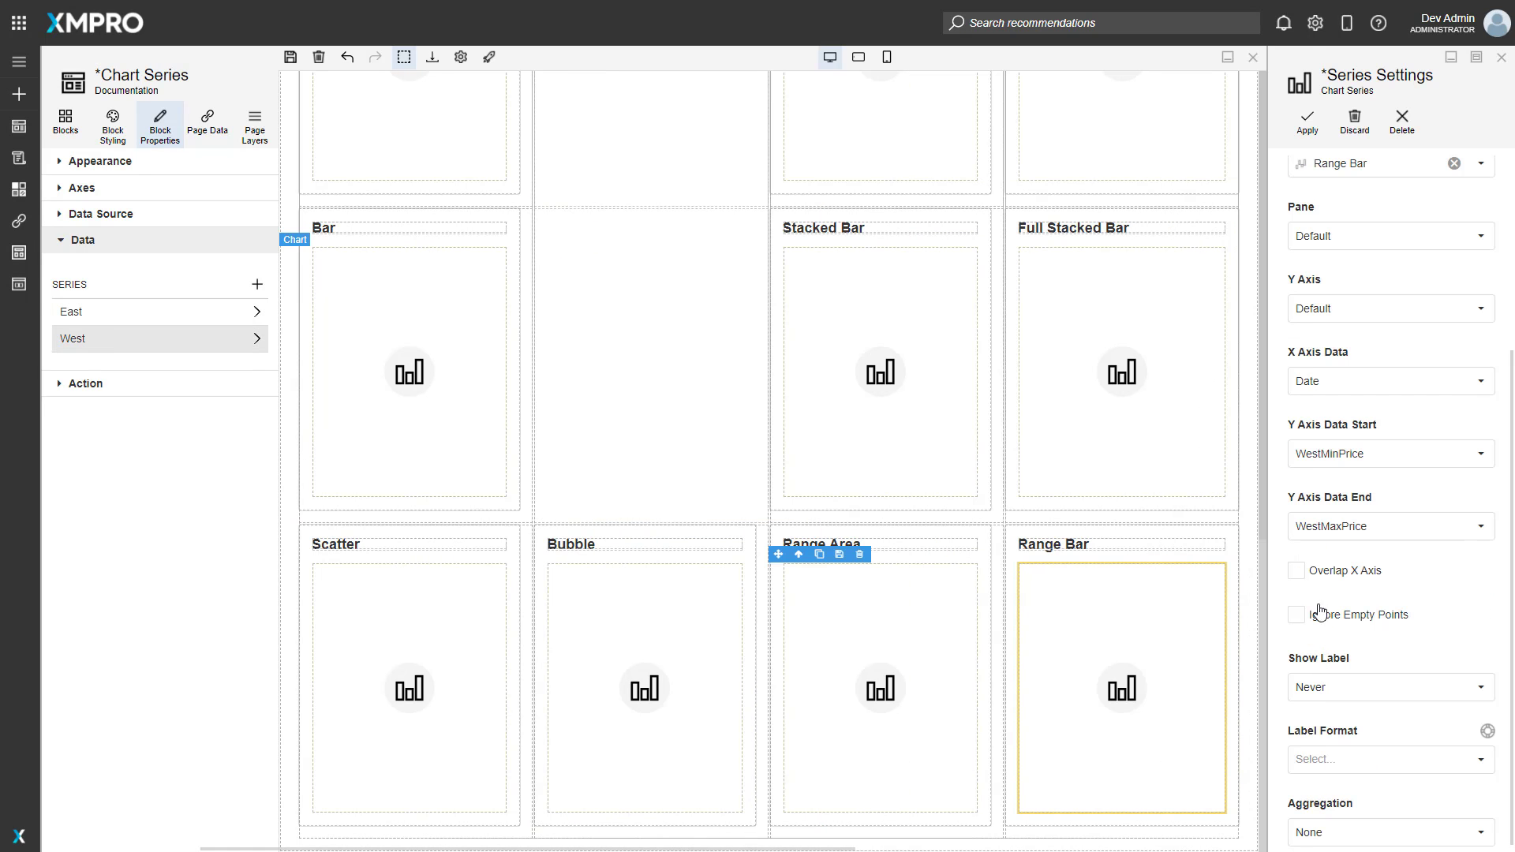
{"action": "left_click", "coordinate": [1322, 570]}
{"action": "left_click", "coordinate": [1307, 122]}
{"action": "key", "text": "ctrl+s"}
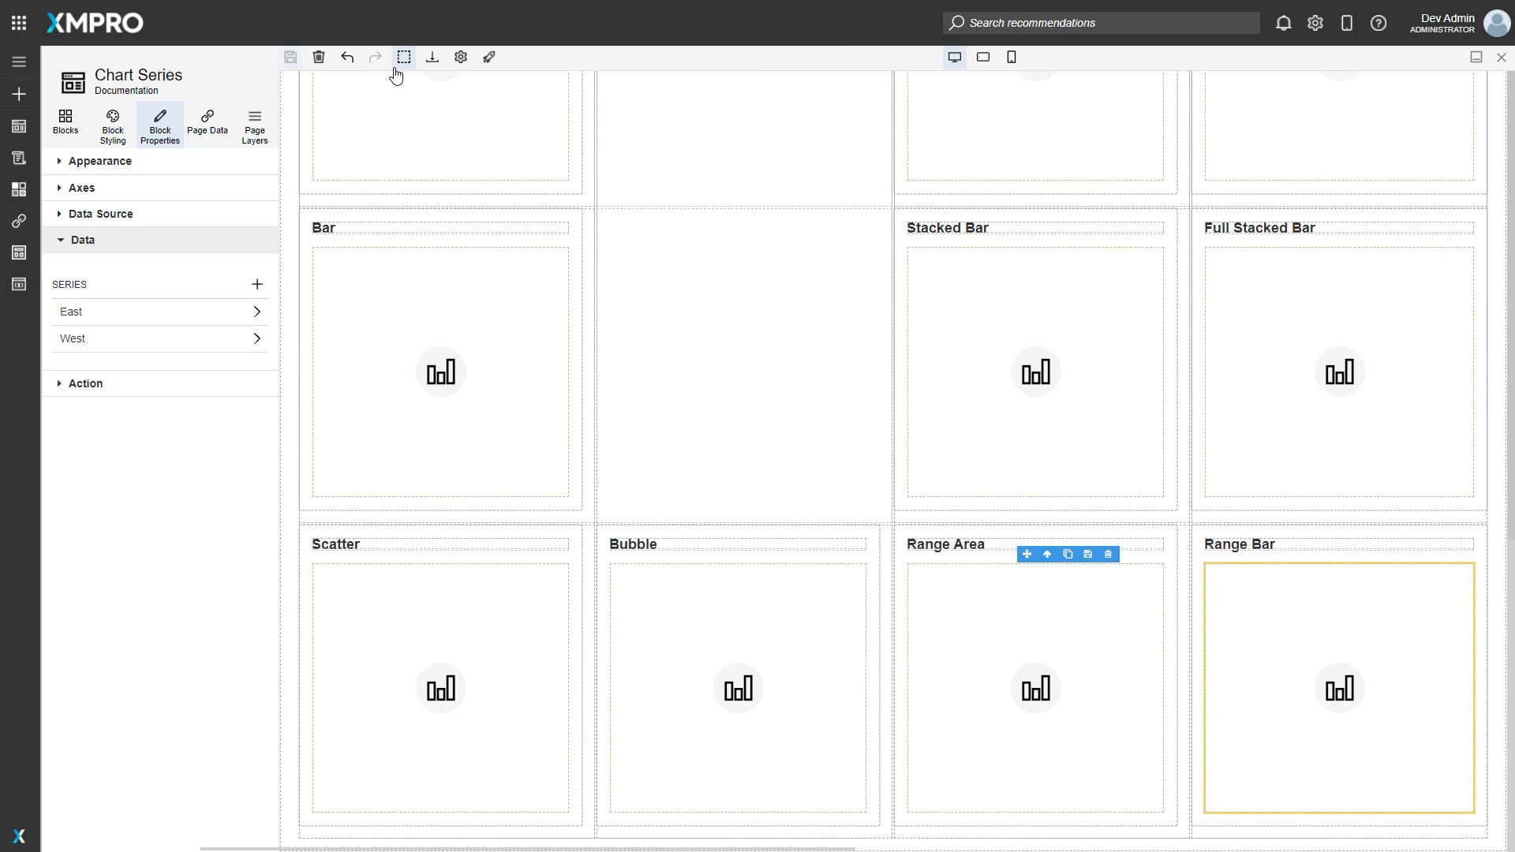
- Launch the page and compare the rendered Range Bar chart with the Bar chart
{"action": "left_click", "coordinate": [490, 58]}
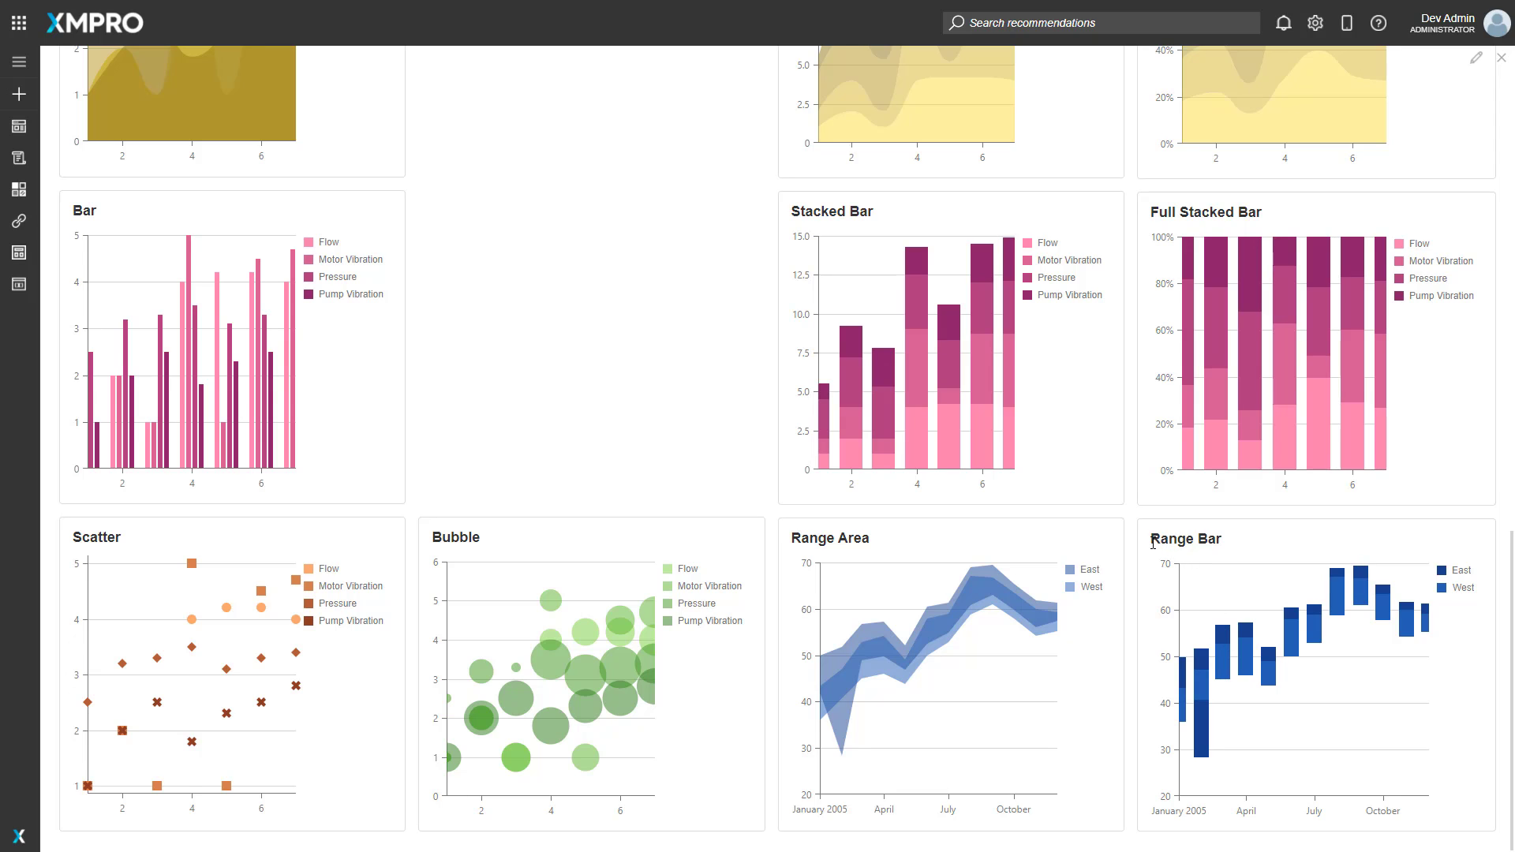
{"action": "left_click_drag", "start_coordinate": [1153, 543], "coordinate": [1261, 539]}
{"action": "double_click", "coordinate": [82, 205]}
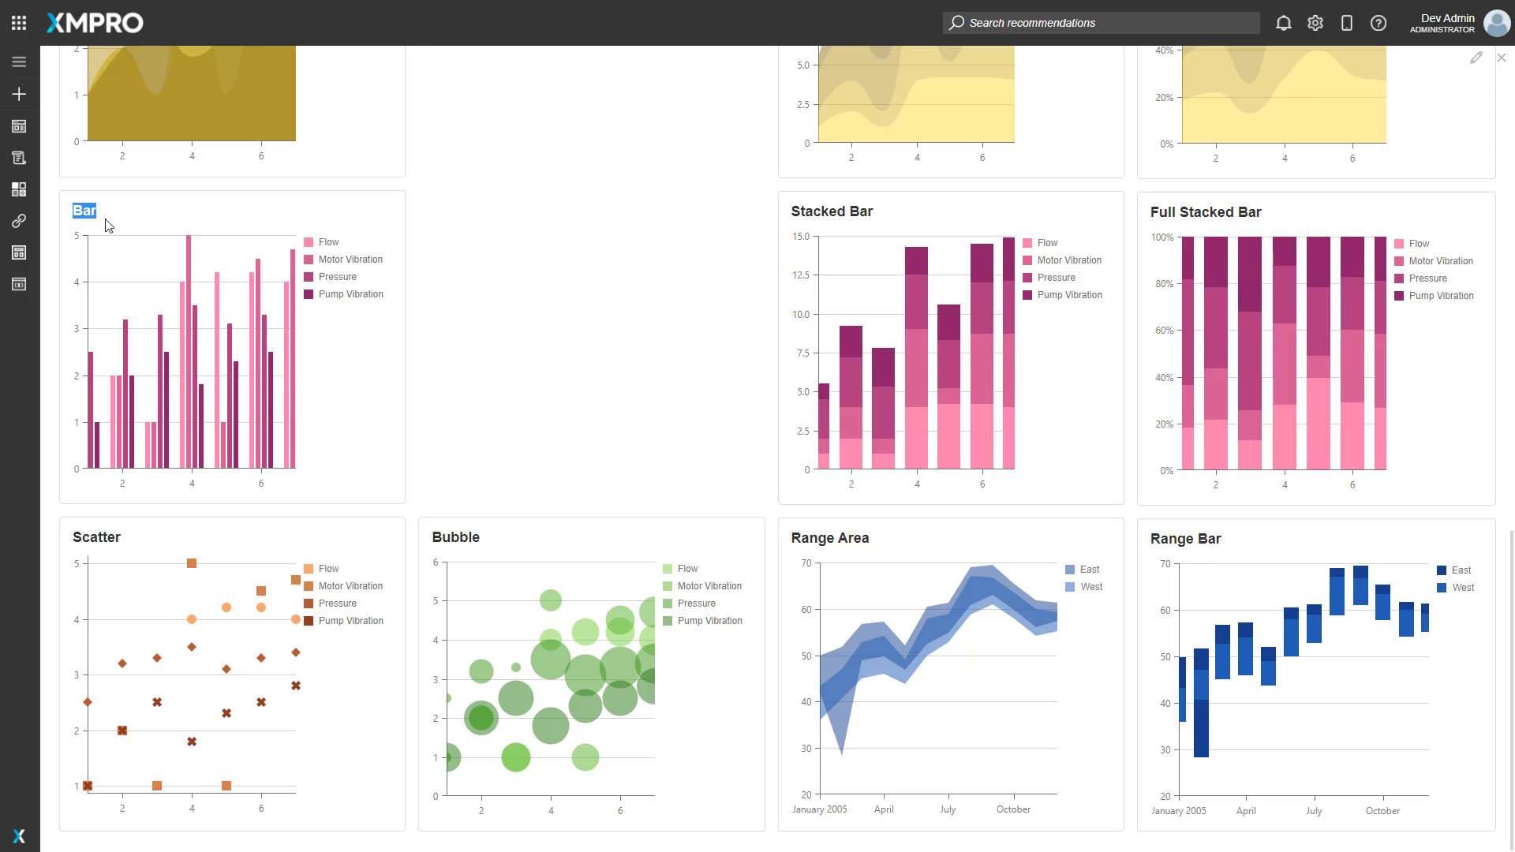